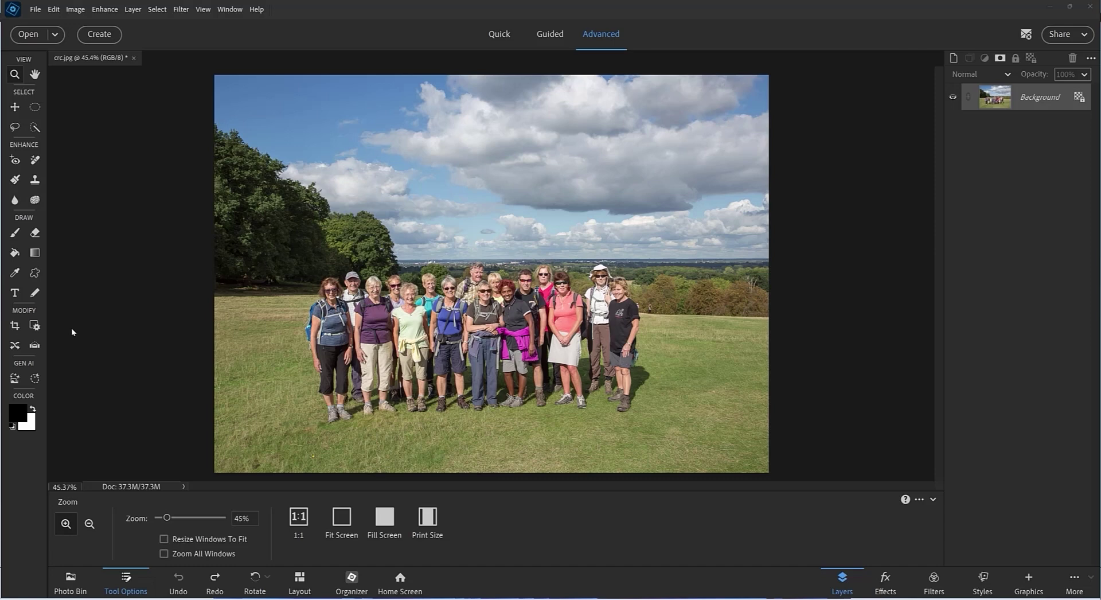
# - Select the Crop tool with the C shortcut, cycling through the crop tool variants
pyautogui.press('c')
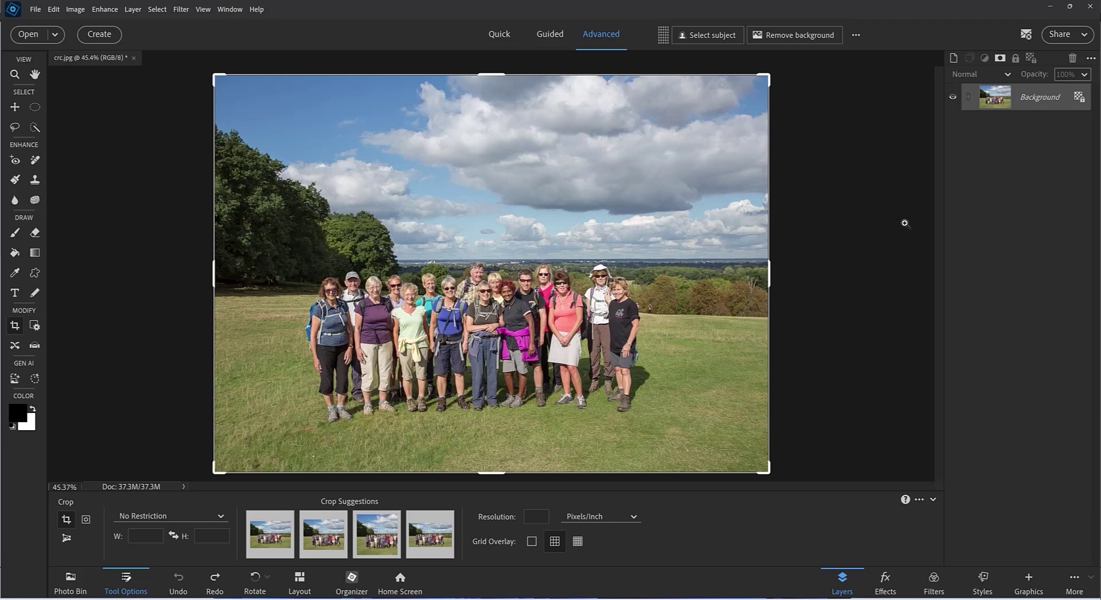
pyautogui.press('c')
pyautogui.press('c')
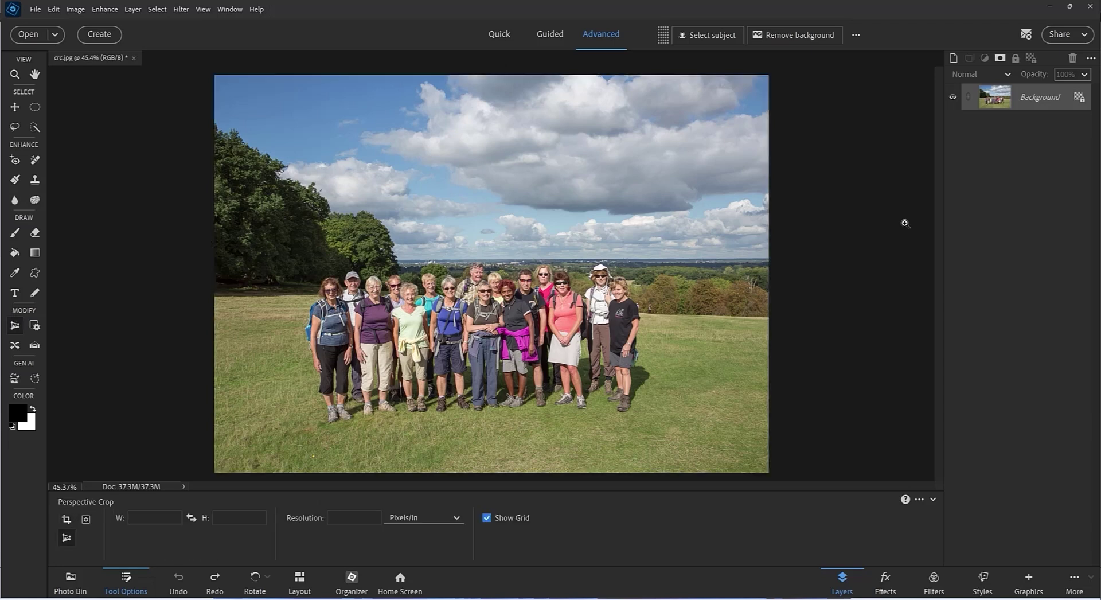
pyautogui.press('c')
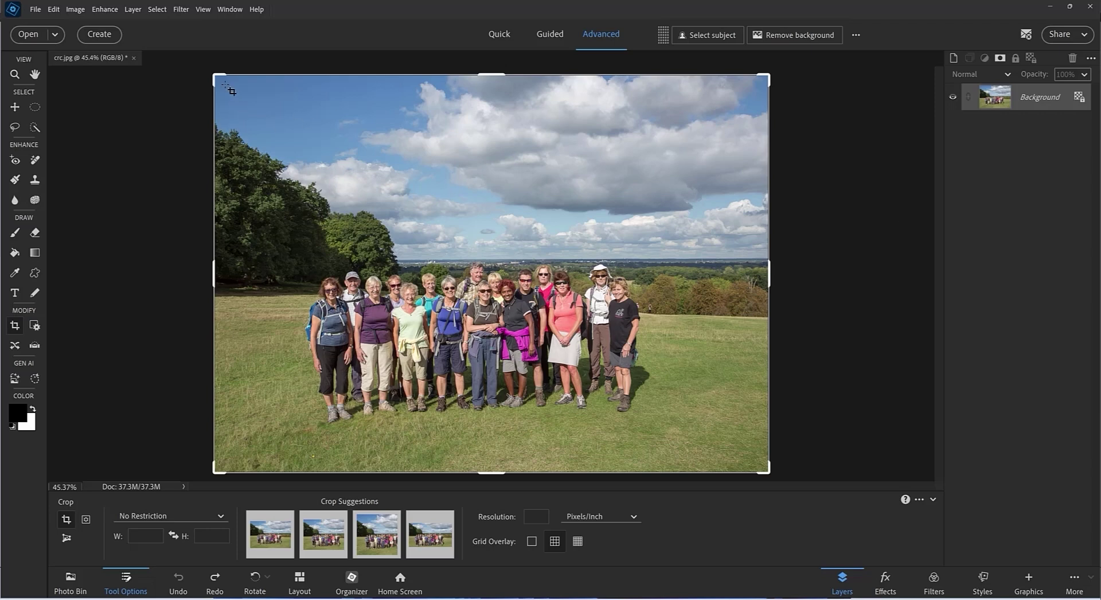
# - Pull the crop corners inward, centre the frame on the hikers, and commit the tighter crop
pyautogui.moveTo(213, 75); pyautogui.dragTo(272, 122)
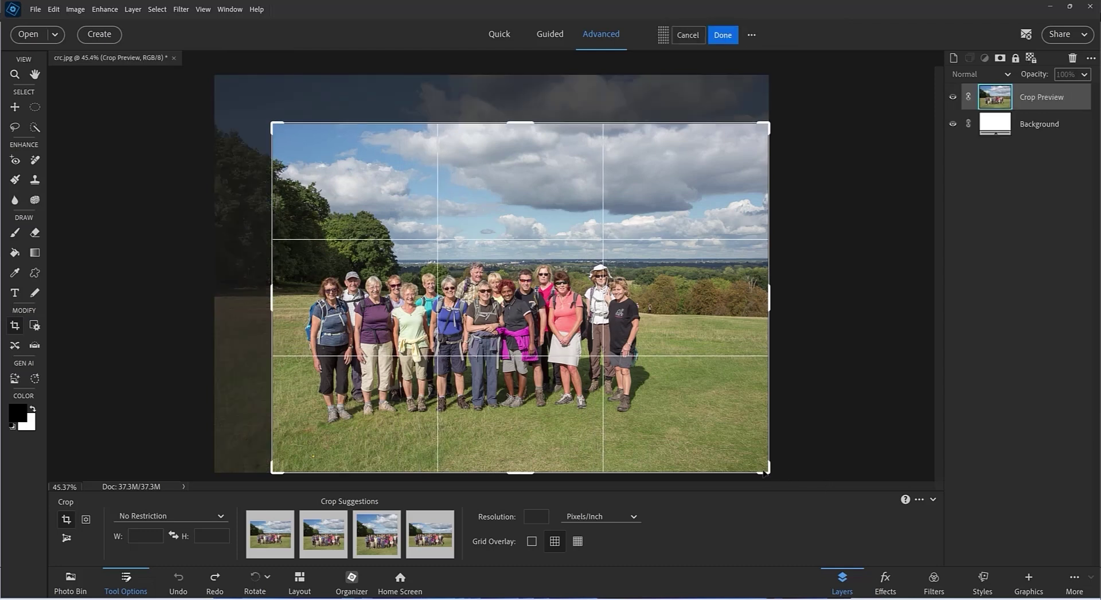
pyautogui.moveTo(771, 473); pyautogui.dragTo(697, 447)
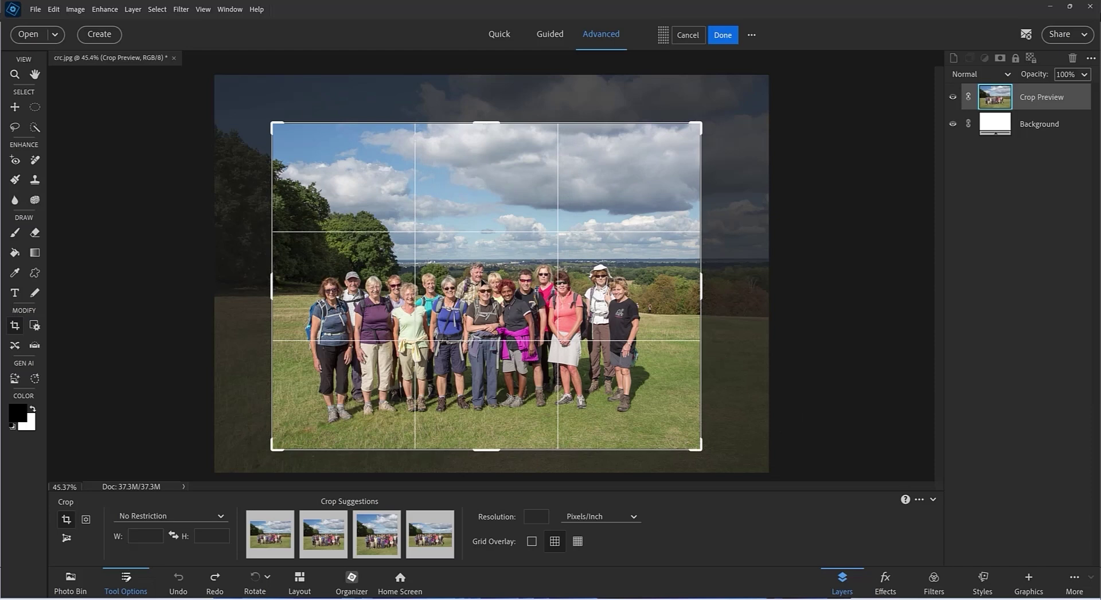
pyautogui.moveTo(474, 277)
pyautogui.mouseDown()
pyautogui.moveTo(485, 293)
pyautogui.moveTo(473, 278)
pyautogui.moveTo(500, 274)
pyautogui.moveTo(494, 261)
pyautogui.moveTo(473, 261)
pyautogui.moveTo(478, 271)
pyautogui.mouseUp()
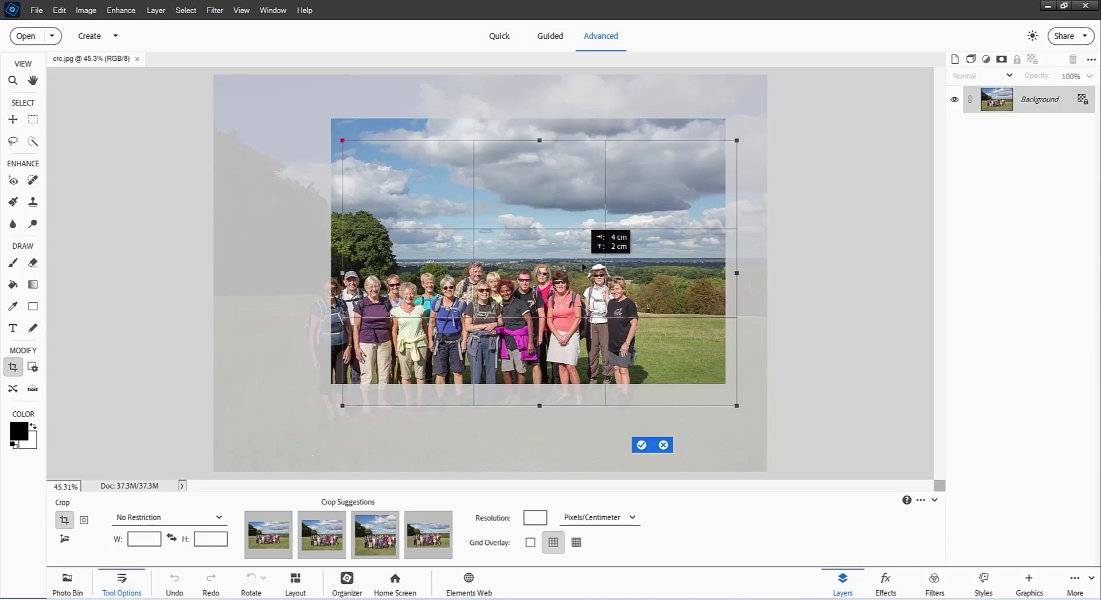
pyautogui.moveTo(578, 262); pyautogui.dragTo(515, 294)
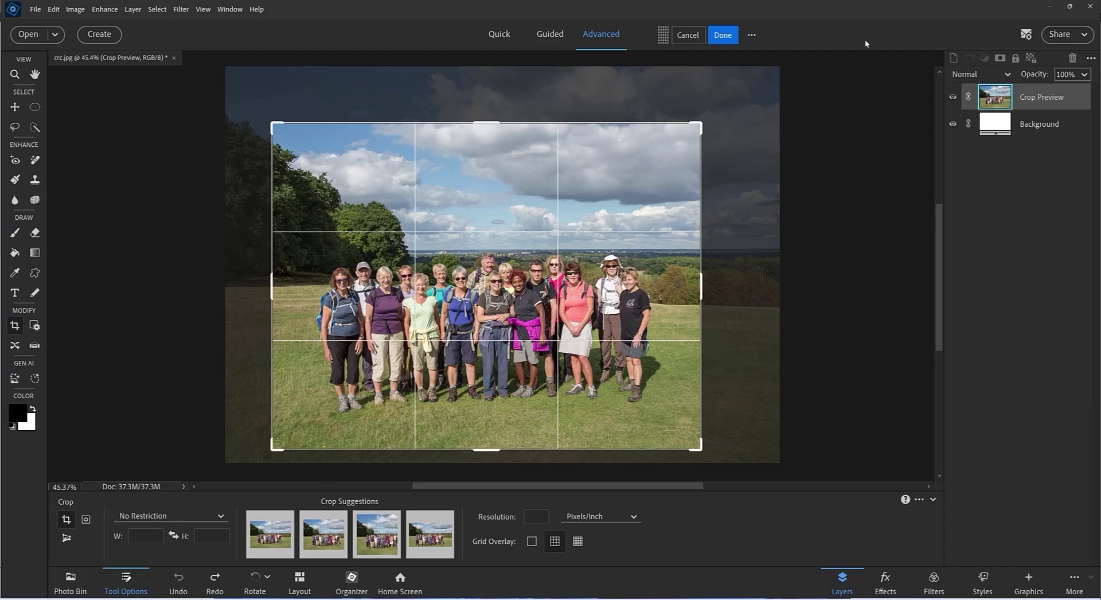
pyautogui.click(736, 37)
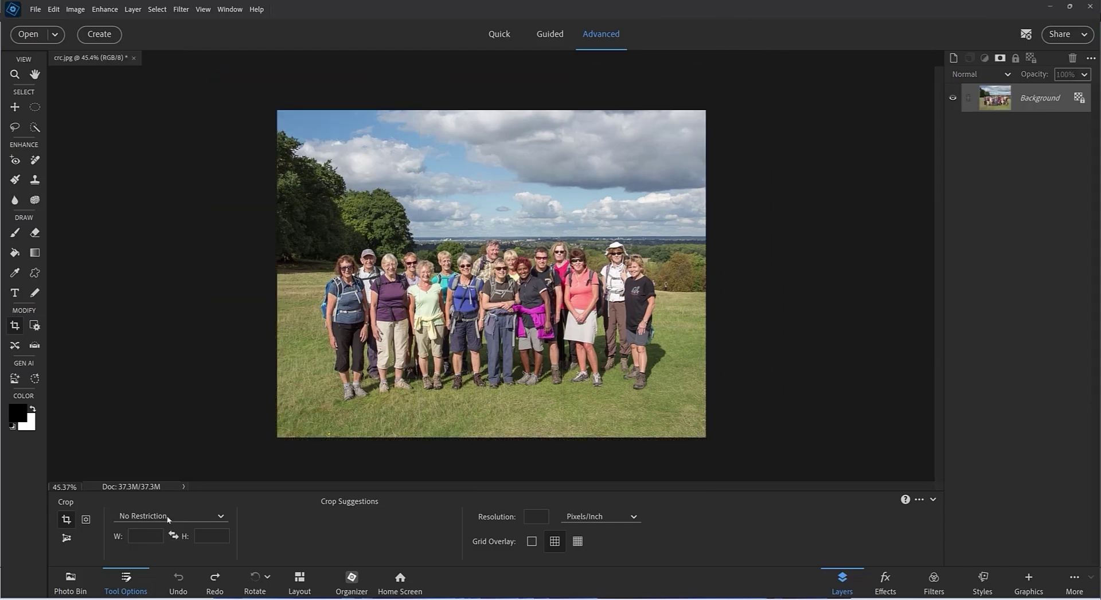
# - Undo the crop, compare the four crop suggestions, and apply the first near full-frame one
pyautogui.click(178, 578)
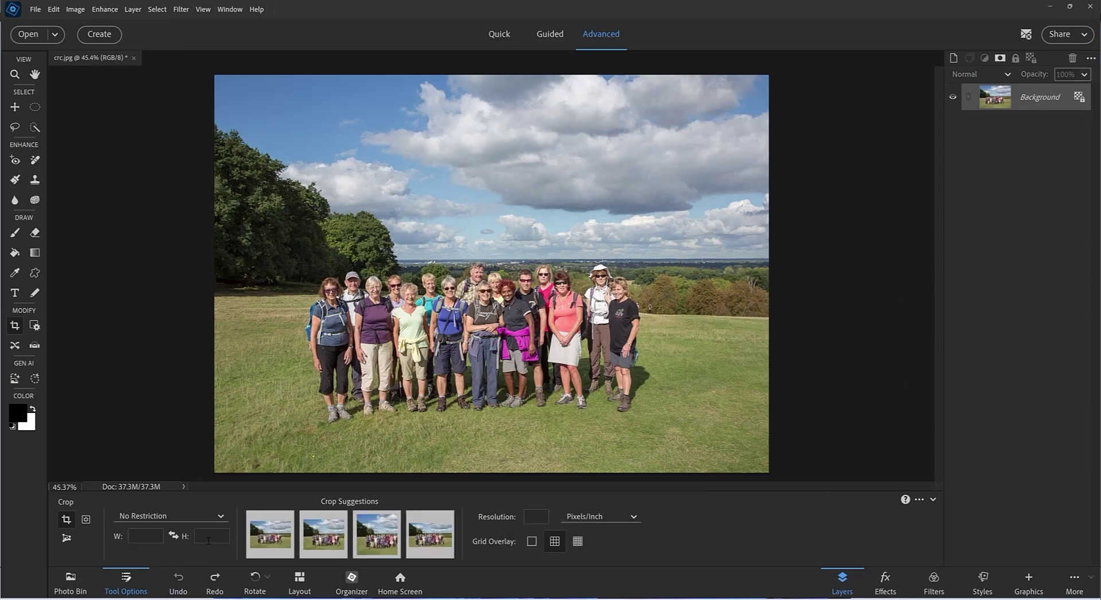
pyautogui.click(272, 540)
pyautogui.click(332, 533)
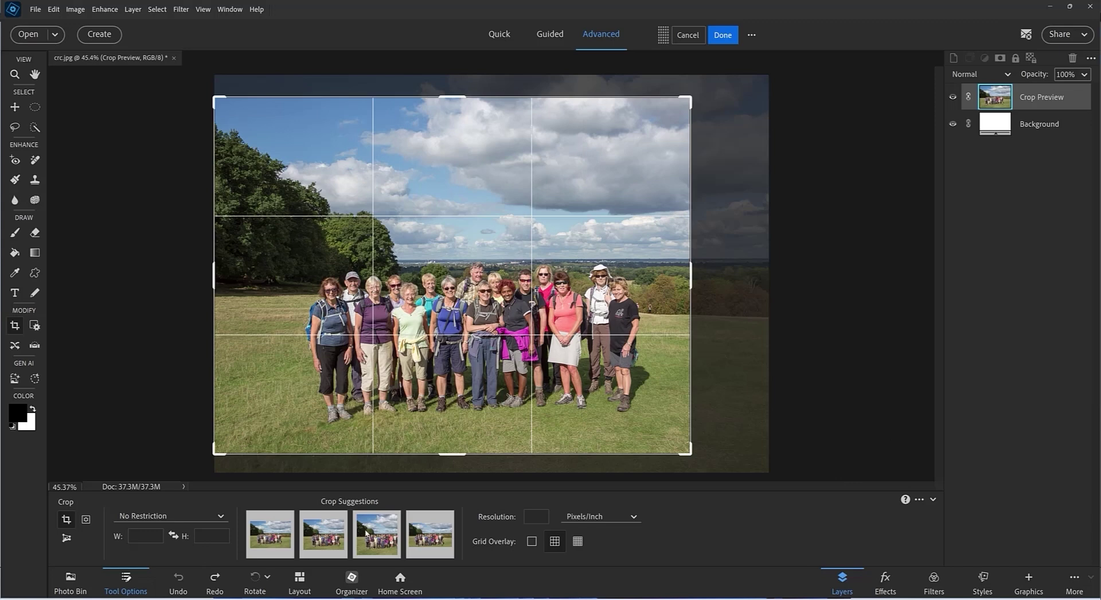
pyautogui.click(366, 532)
pyautogui.click(418, 532)
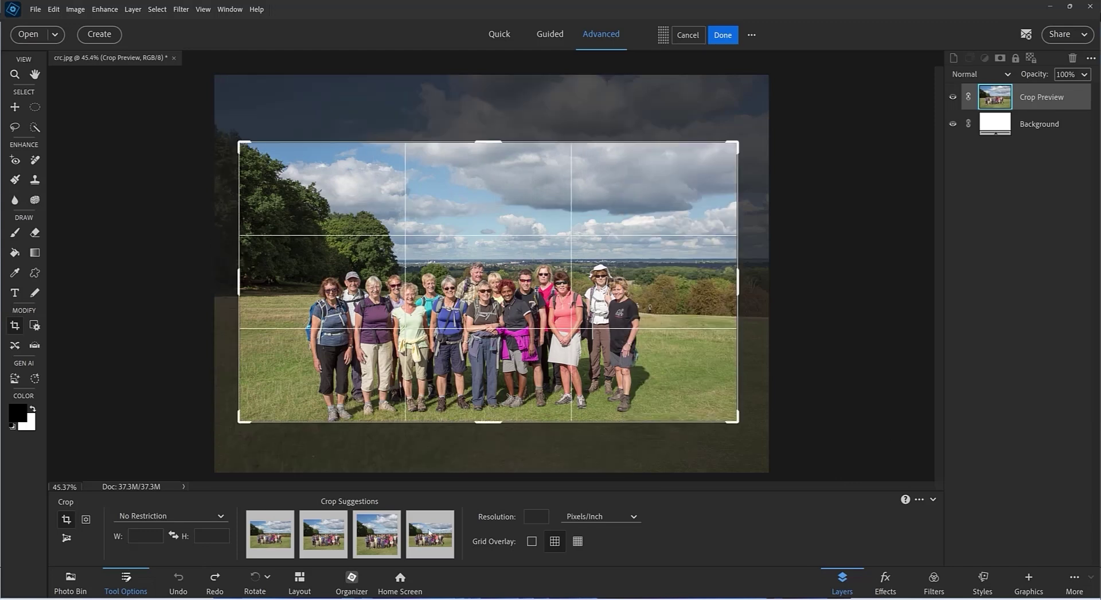
pyautogui.click(394, 535)
pyautogui.click(323, 535)
pyautogui.click(256, 533)
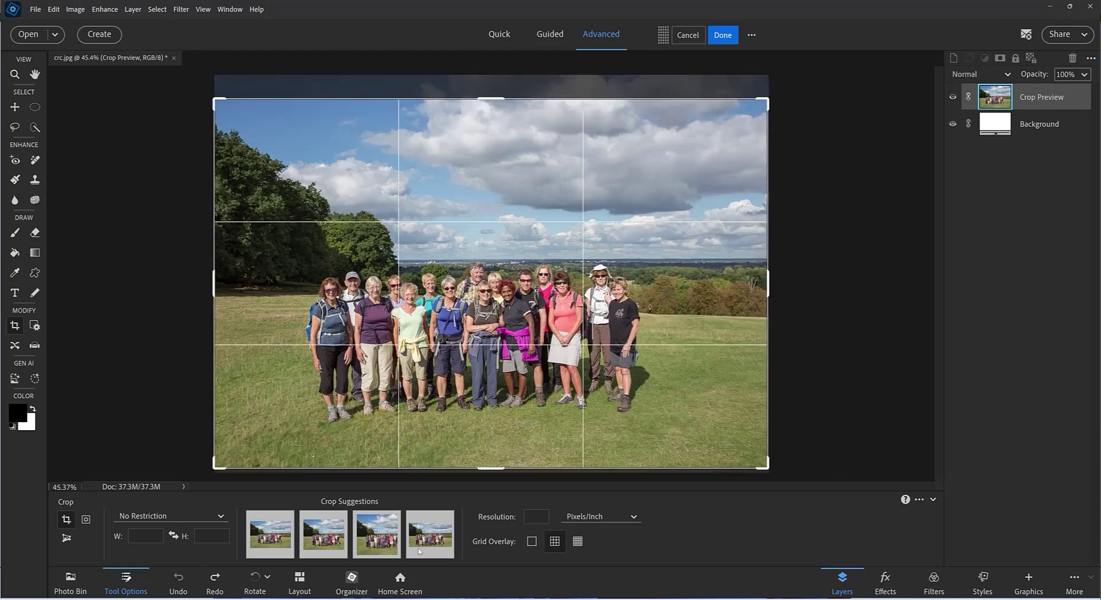
pyautogui.press('Return')
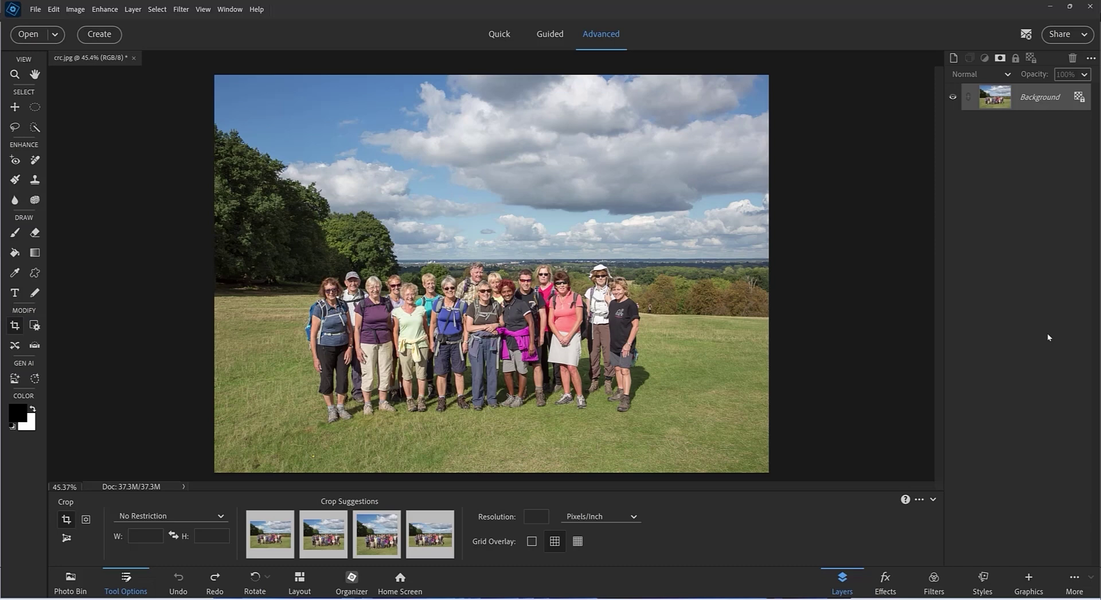
# - Crop the photo to the 8 x 10 in preset at 300 ppi, framing the hikers
pyautogui.click(221, 517)
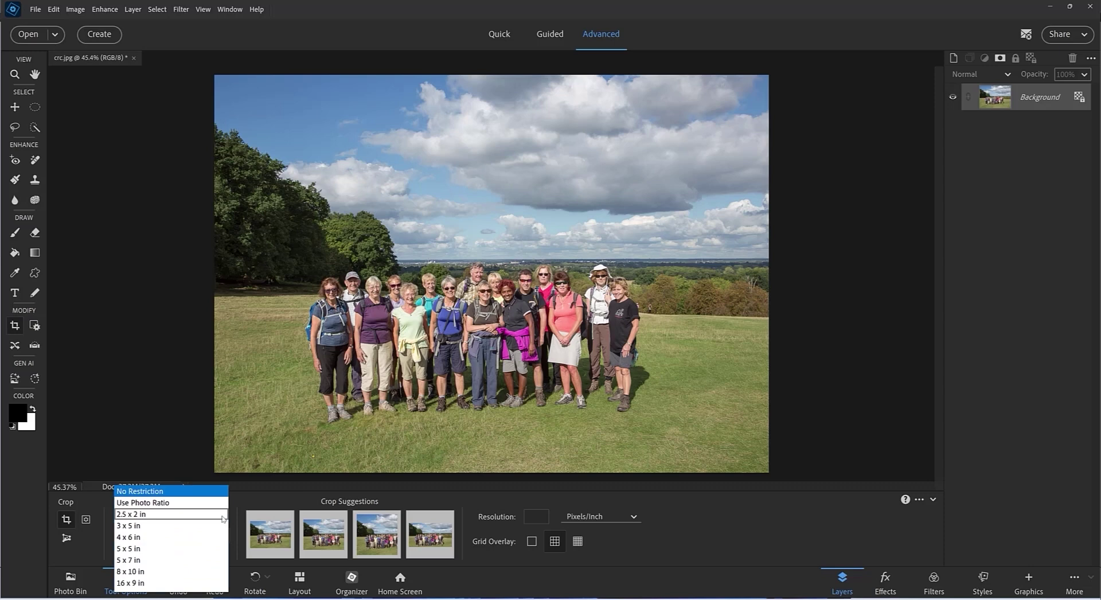
pyautogui.click(131, 572)
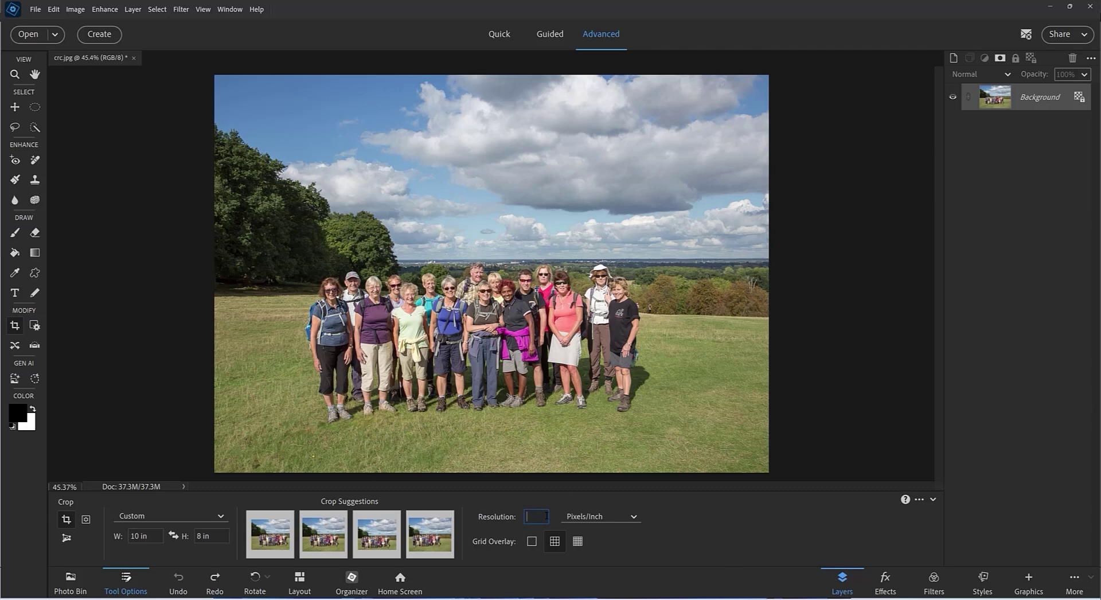
pyautogui.write('300')
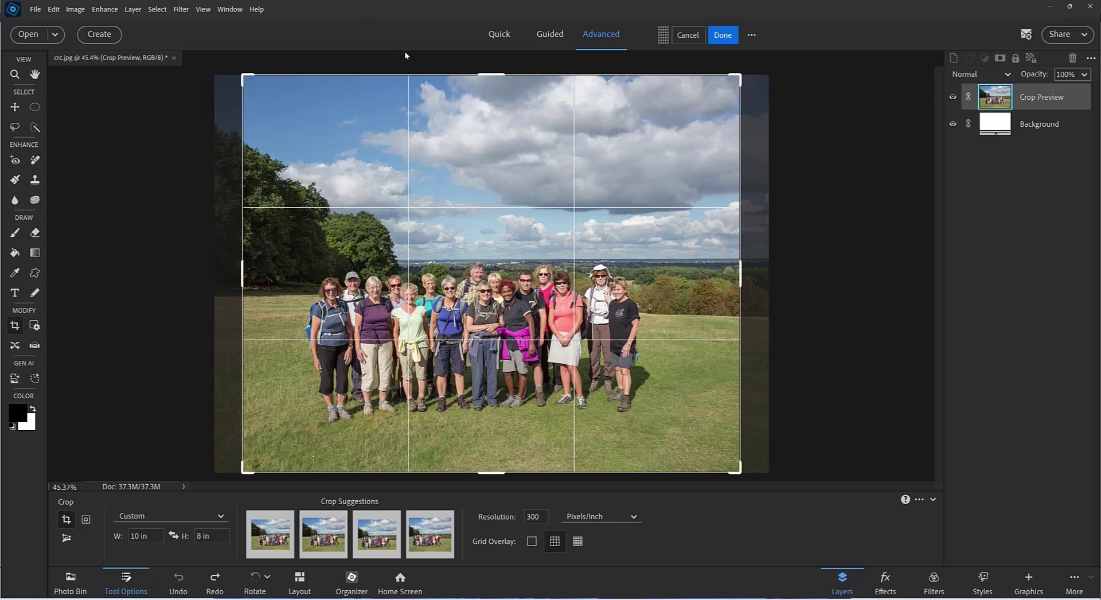
pyautogui.moveTo(494, 75); pyautogui.dragTo(515, 117)
pyautogui.moveTo(523, 331); pyautogui.dragTo(572, 366)
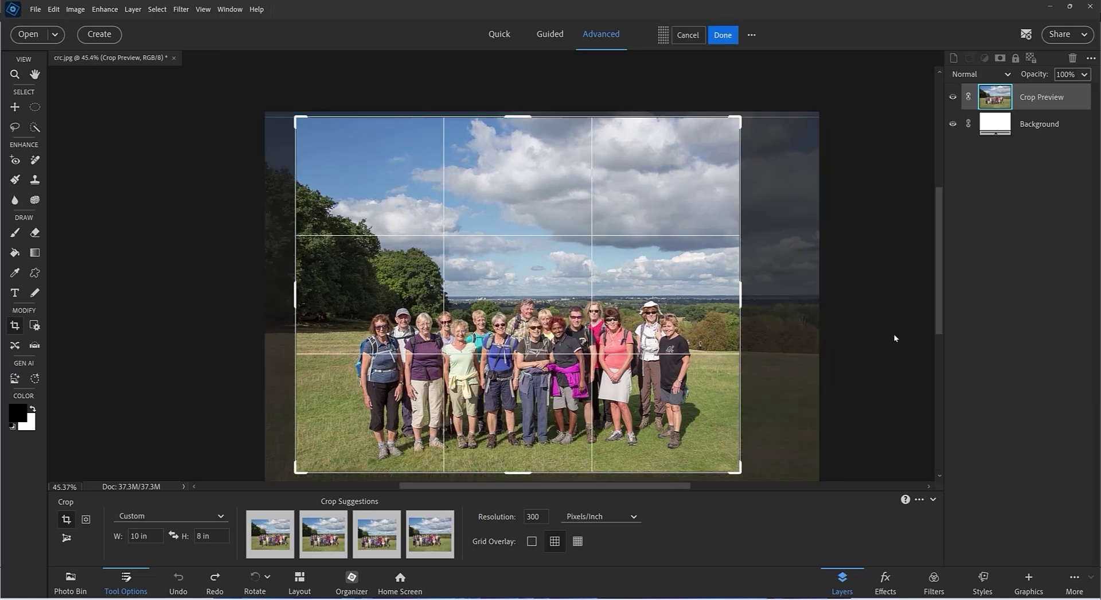
pyautogui.click(725, 37)
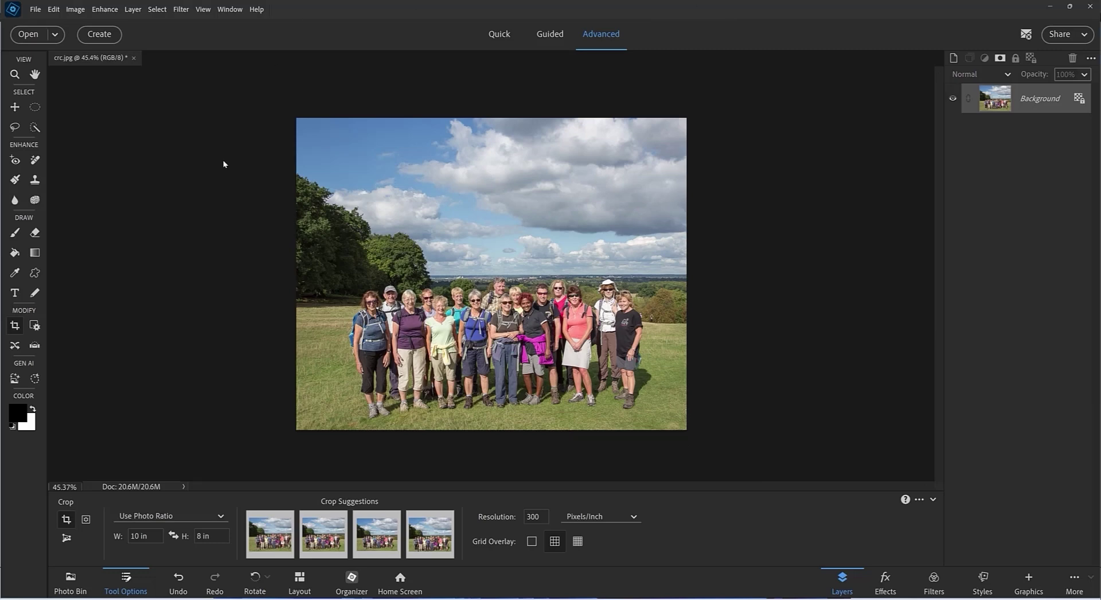
# - Switch the status-bar readout to Document Dimensions, showing 10 in x 8 in at 300 ppi
pyautogui.click(183, 487)
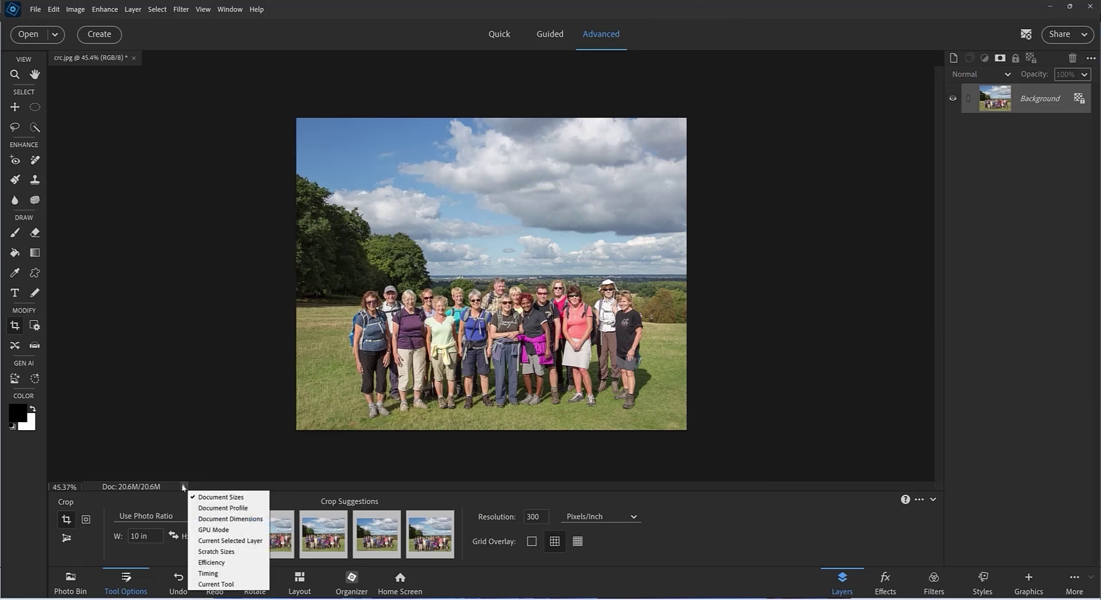
pyautogui.click(230, 518)
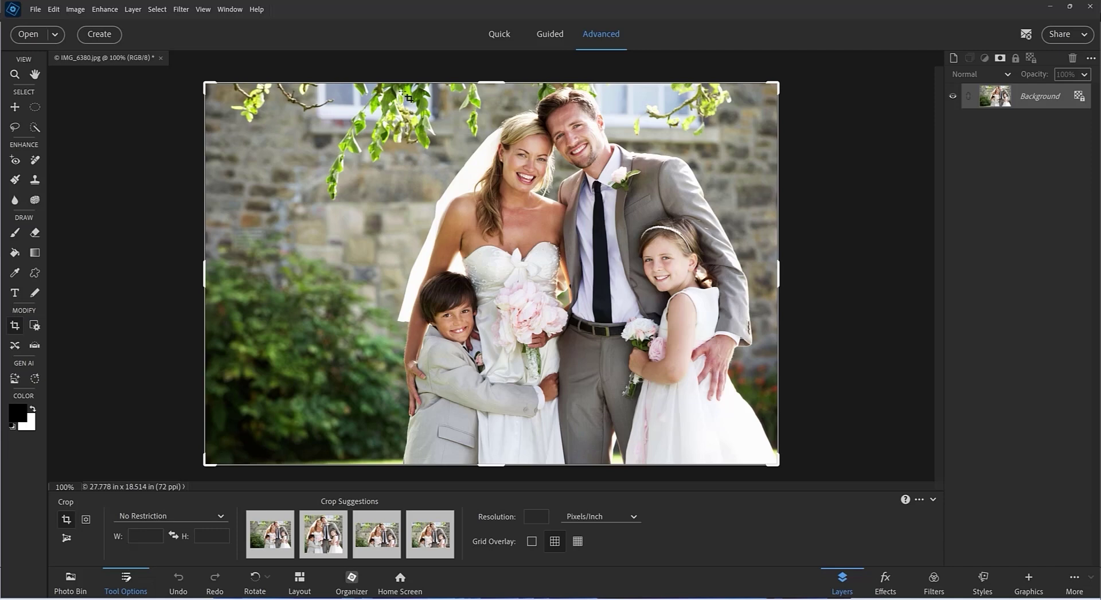
# - Crop the wedding photo to a rectangle around the family group
pyautogui.moveTo(404, 89); pyautogui.dragTo(747, 461)
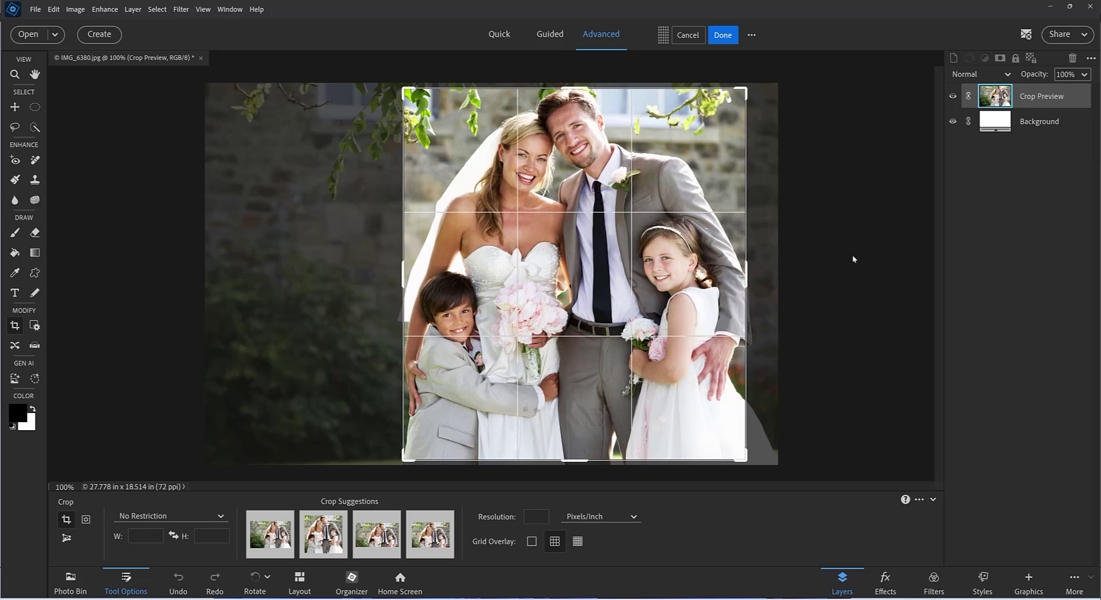
pyautogui.click(724, 35)
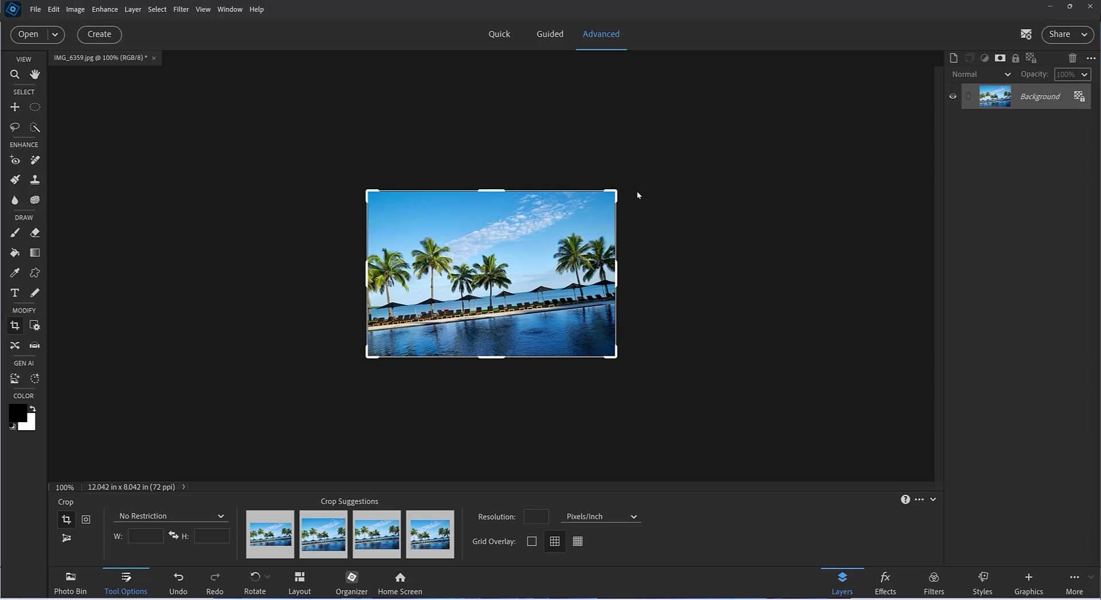
pyautogui.moveTo(372, 175)
pyautogui.mouseDown()
pyautogui.moveTo(382, 177)
pyautogui.moveTo(351, 184)
pyautogui.moveTo(342, 204)
pyautogui.moveTo(387, 174)
pyautogui.moveTo(386, 189)
pyautogui.mouseUp()
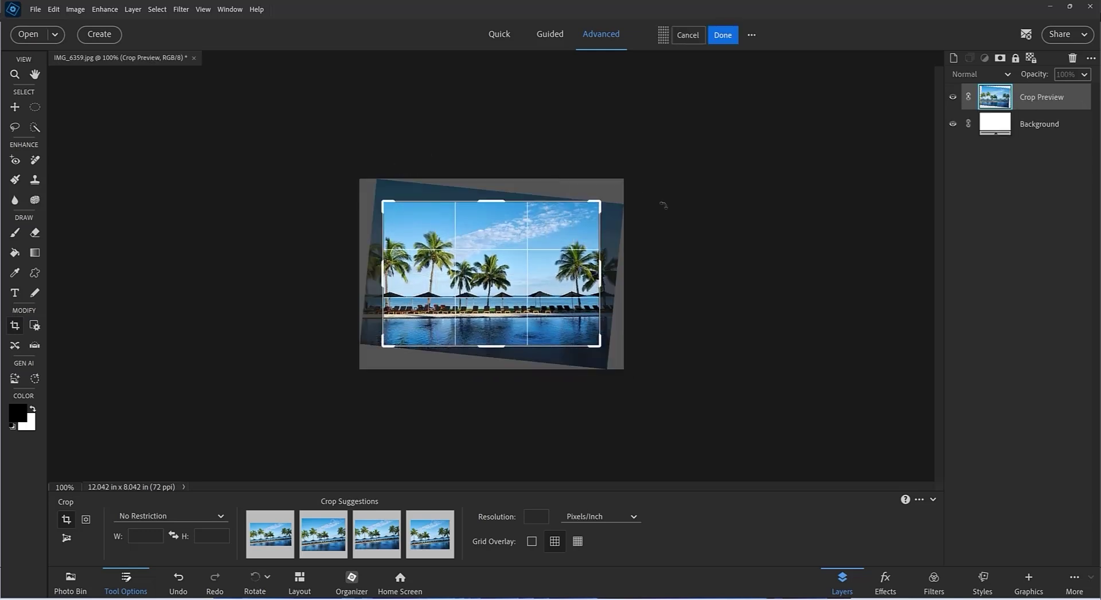
pyautogui.click(688, 35)
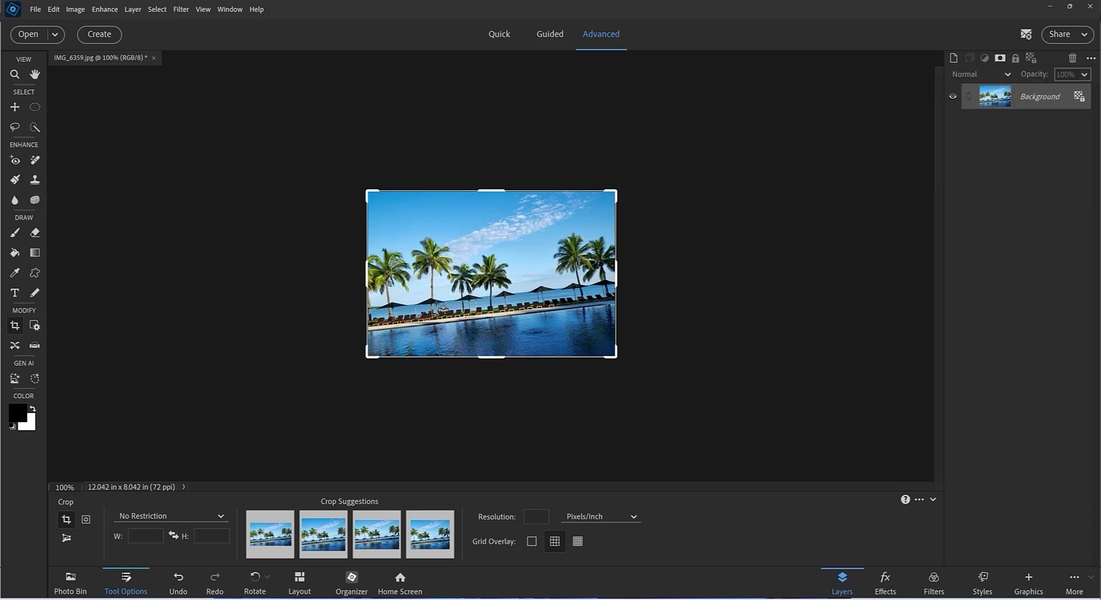
# - Level the pool photo along its horizon, reposition it in the frame, and apply the crop
pyautogui.moveTo(399, 331); pyautogui.dragTo(625, 305)
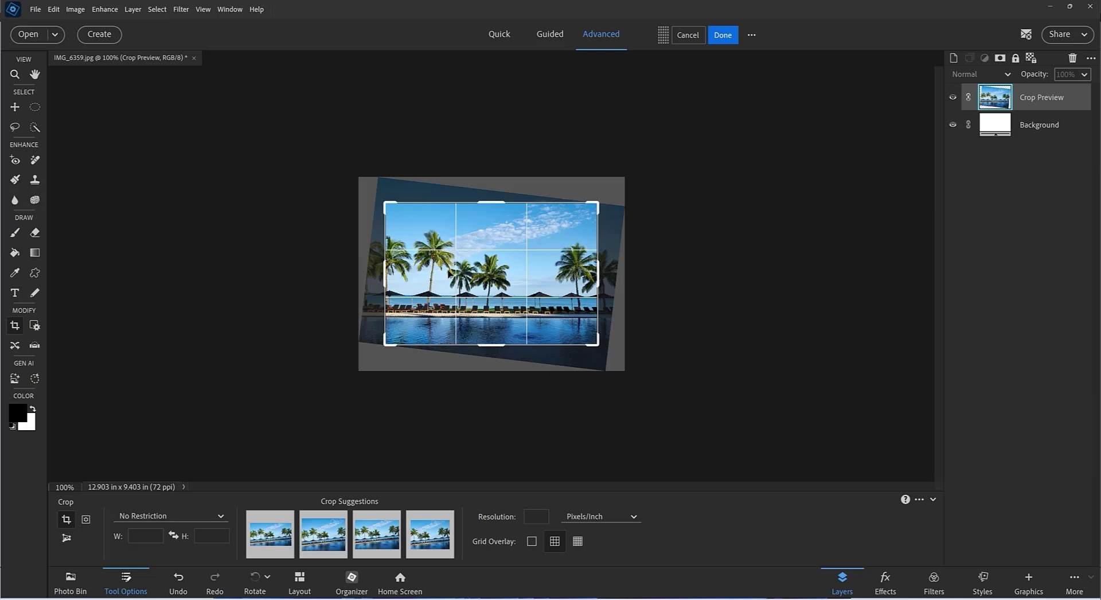
pyautogui.moveTo(508, 257); pyautogui.dragTo(498, 287)
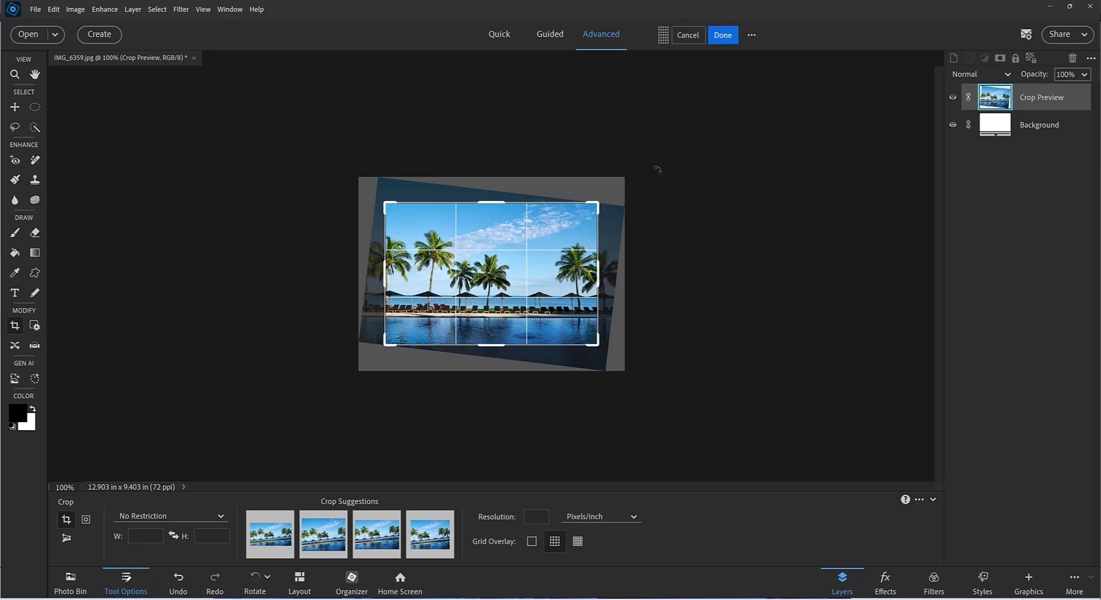
pyautogui.click(723, 35)
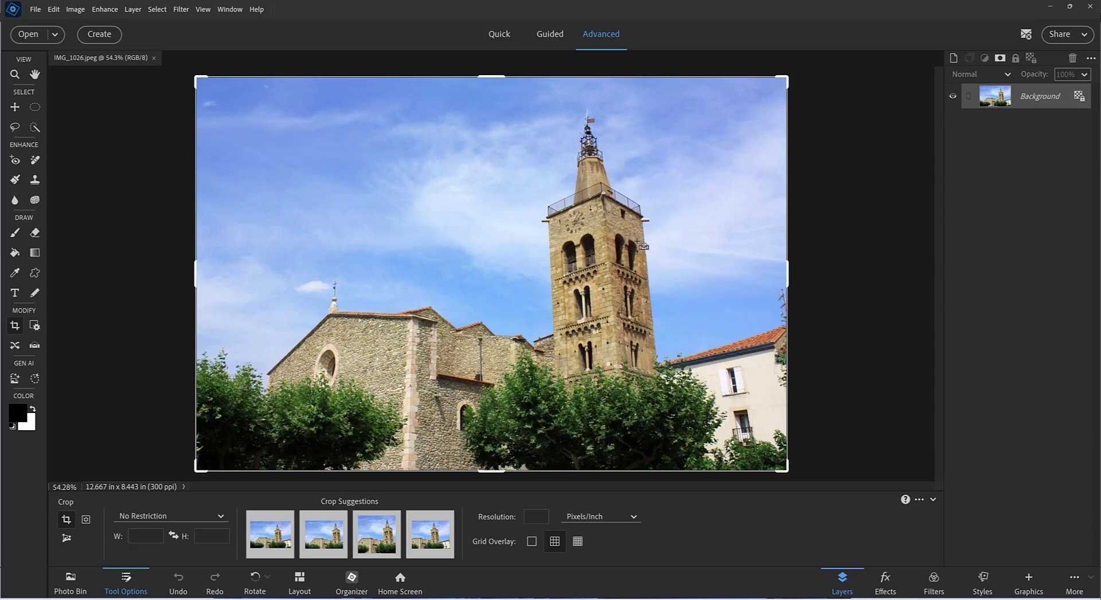
# - Straighten the church photo along the bell tower's edge and apply the crop
pyautogui.moveTo(606, 211); pyautogui.dragTo(621, 396)
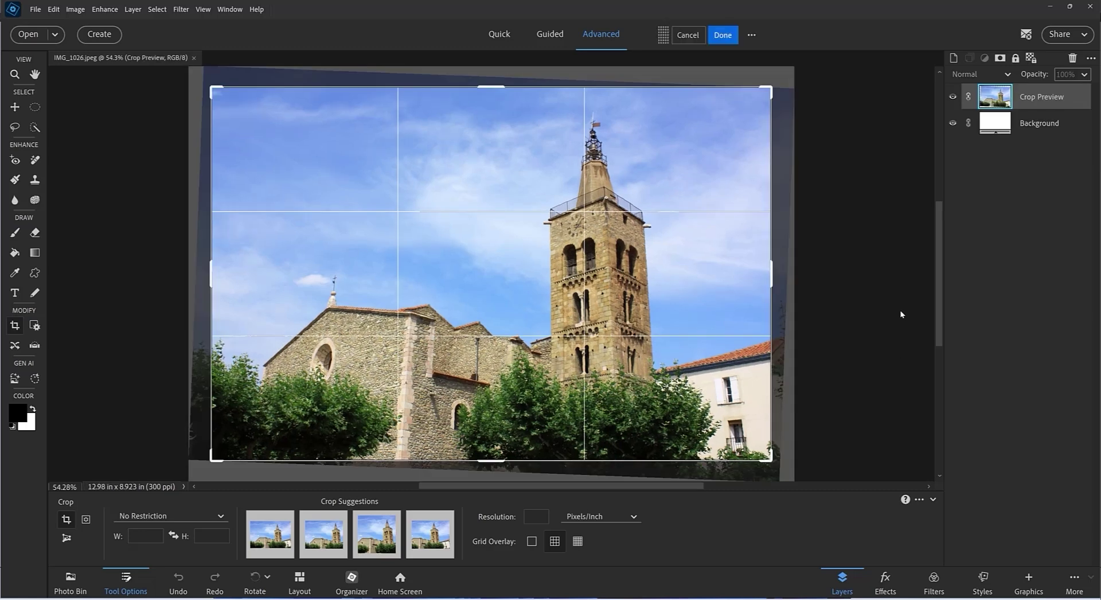
pyautogui.click(723, 36)
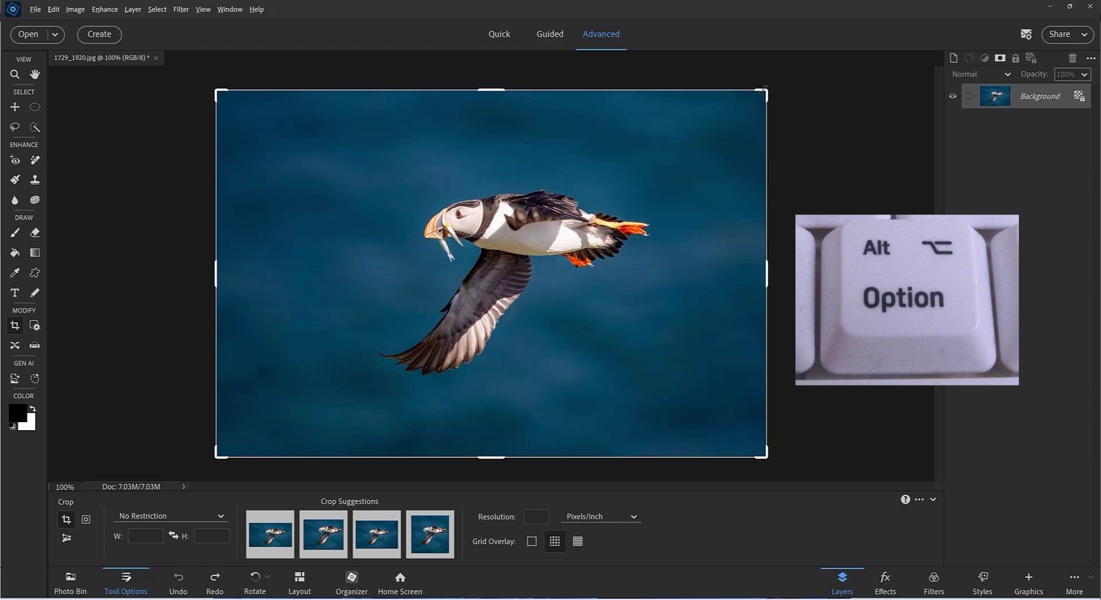
pyautogui.moveTo(763, 90); pyautogui.dragTo(679, 123)
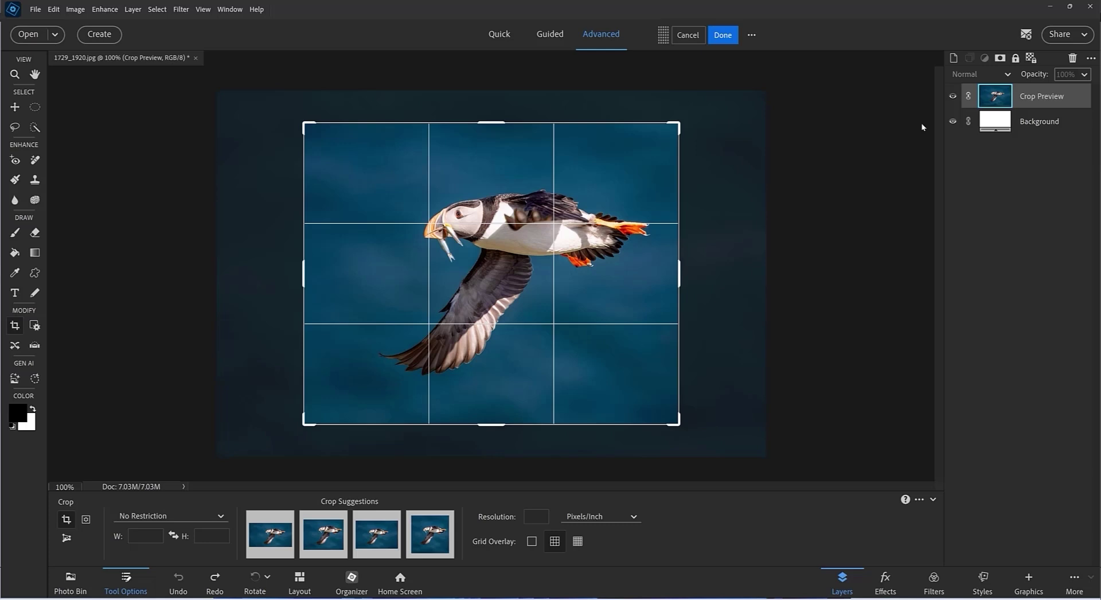
pyautogui.click(189, 583)
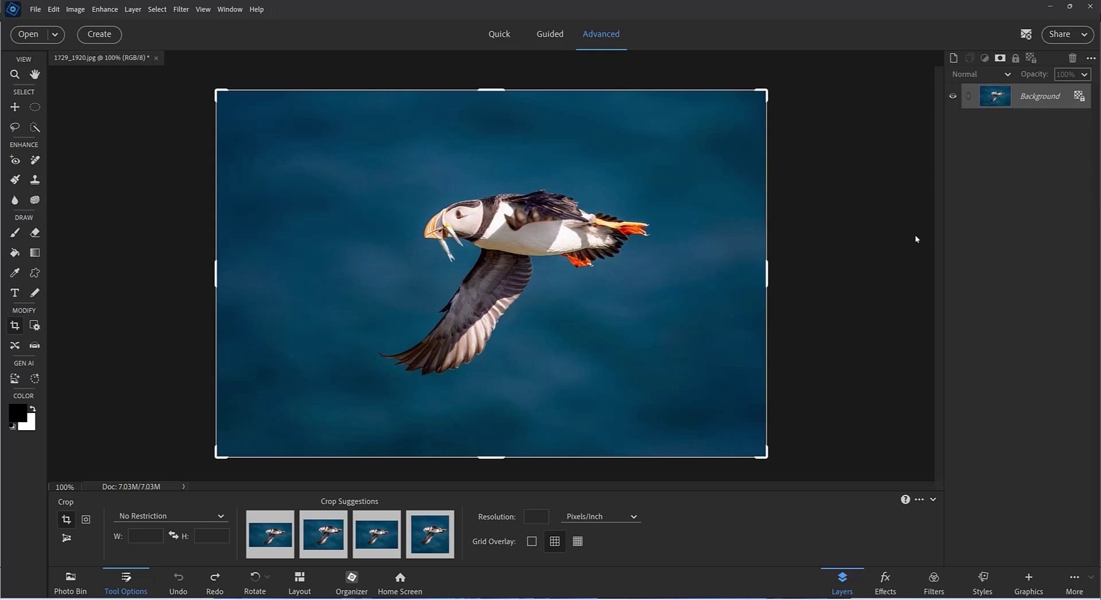
pyautogui.moveTo(767, 278); pyautogui.dragTo(821, 277)
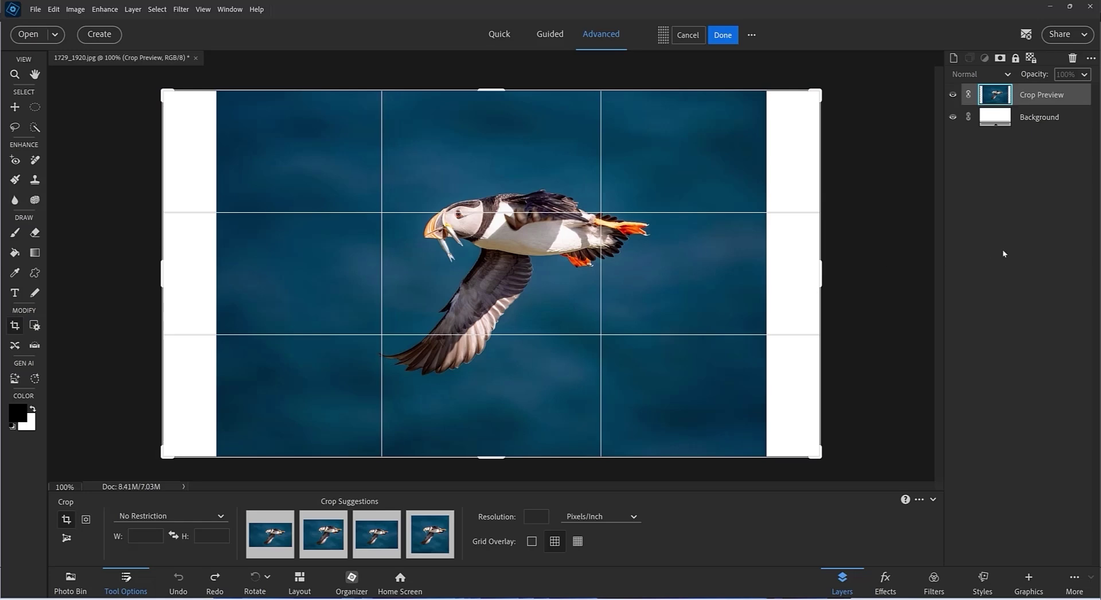
pyautogui.moveTo(488, 87); pyautogui.dragTo(493, 64)
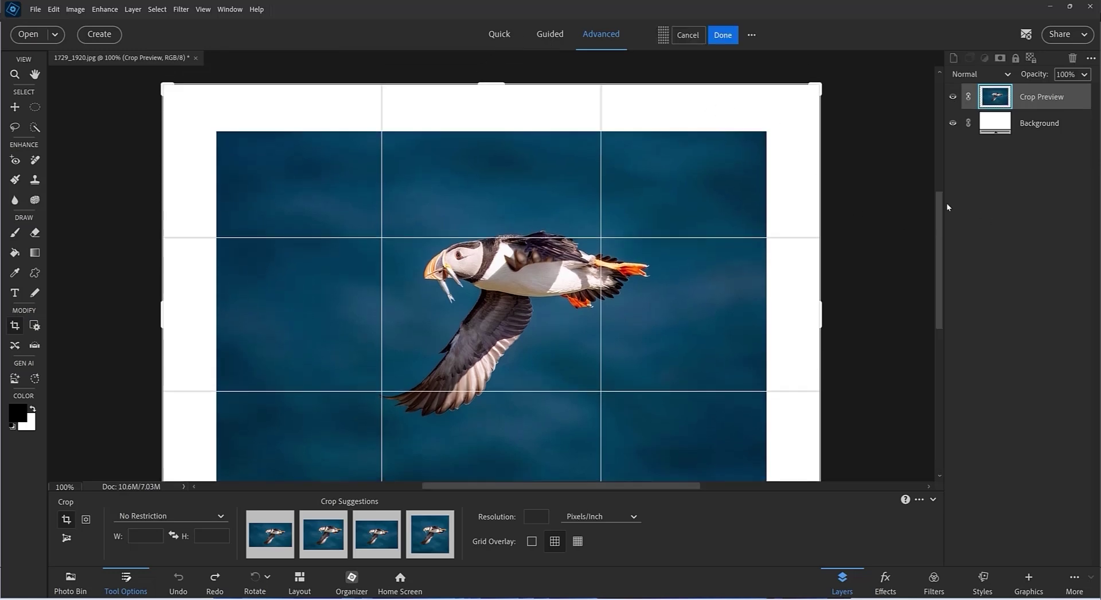
pyautogui.moveTo(933, 197)
pyautogui.mouseDown()
pyautogui.moveTo(937, 230)
pyautogui.moveTo(921, 204)
pyautogui.mouseUp()
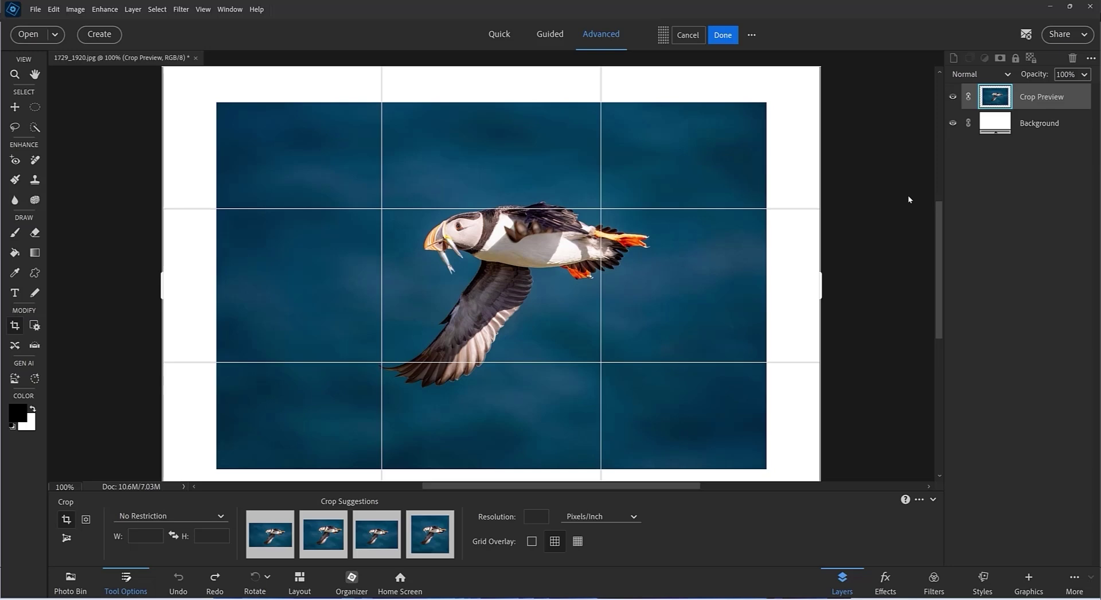
pyautogui.hotkey('ctrl', '0')
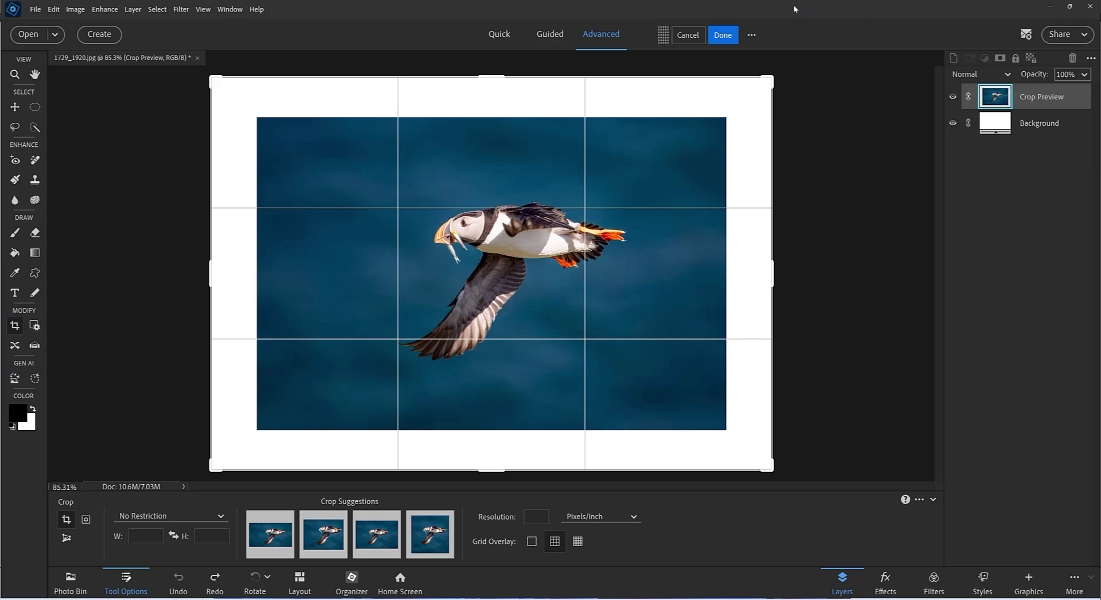
pyautogui.click(734, 34)
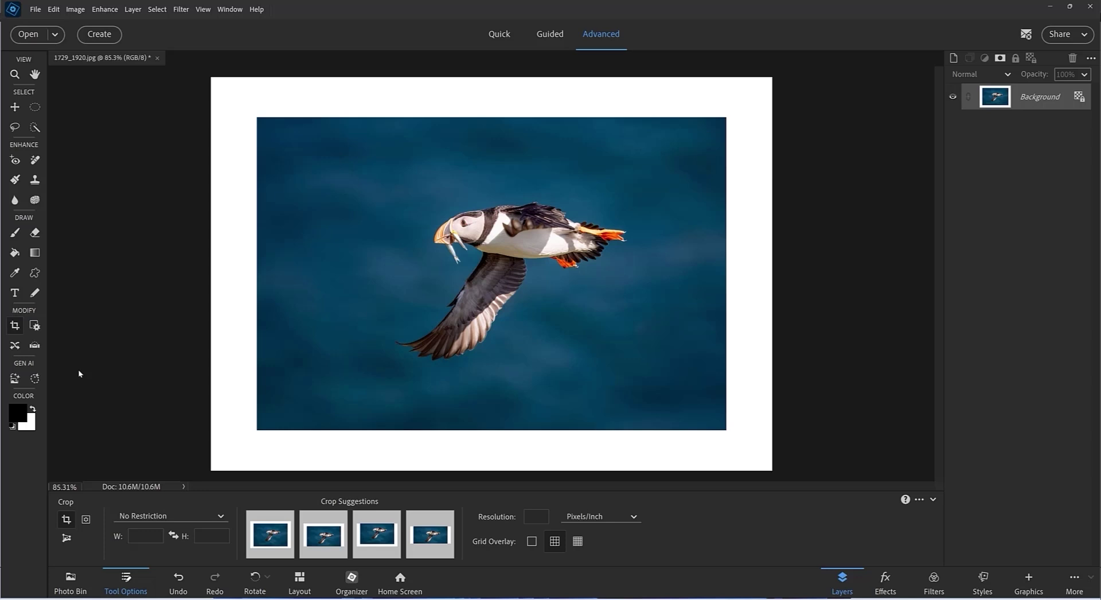
pyautogui.click(175, 584)
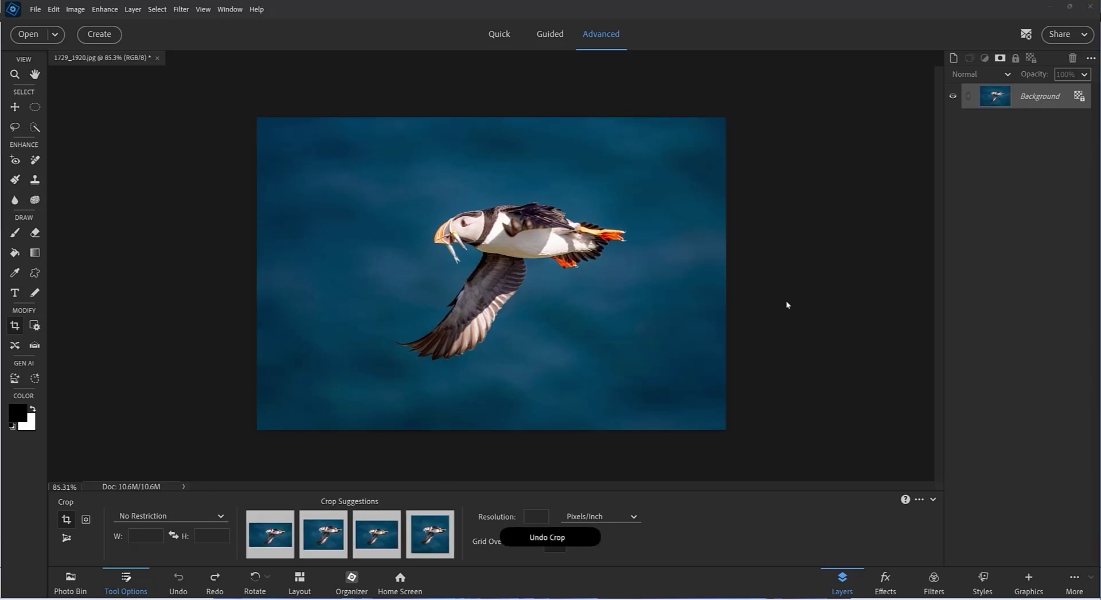
# - Convert the Background to Layer 0, extend the canvas with a transparent border, and show Graphics
pyautogui.doubleClick(1068, 96)
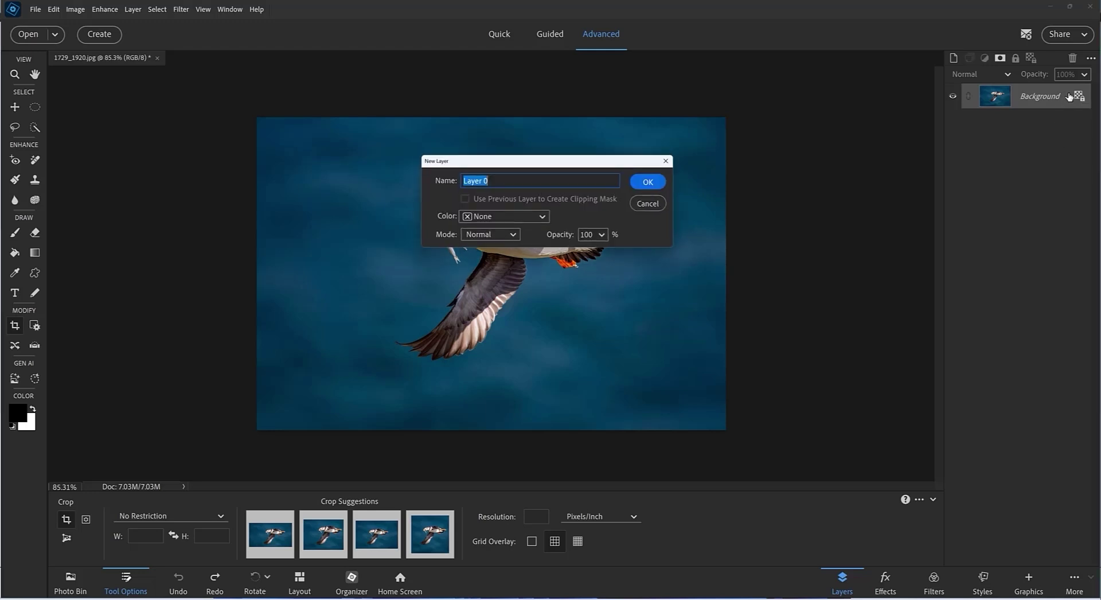
pyautogui.click(647, 182)
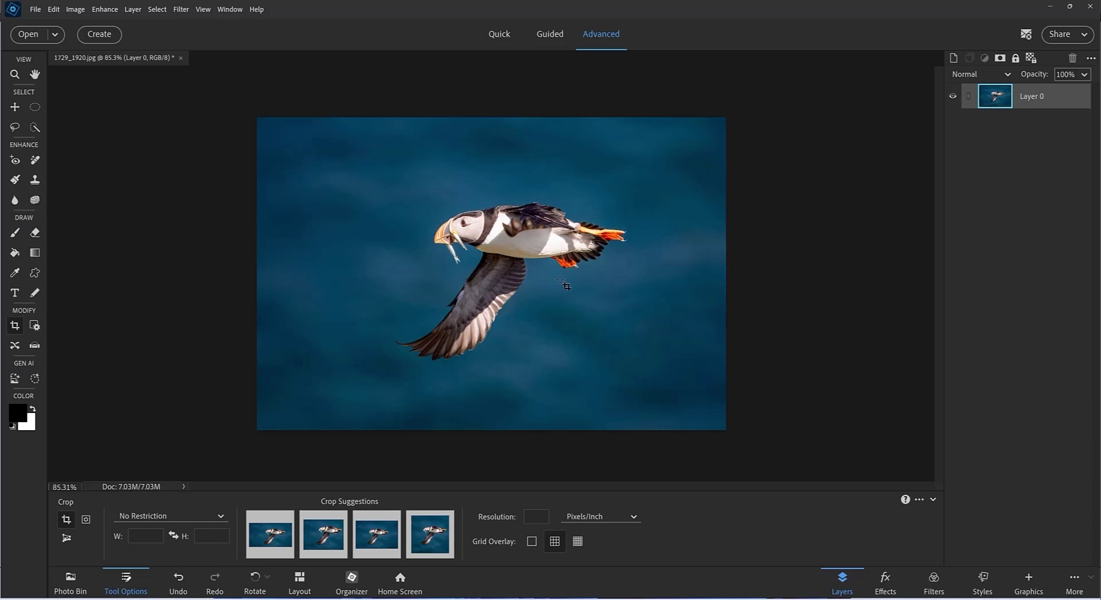
pyautogui.press('c')
pyautogui.press('c')
pyautogui.press('c')
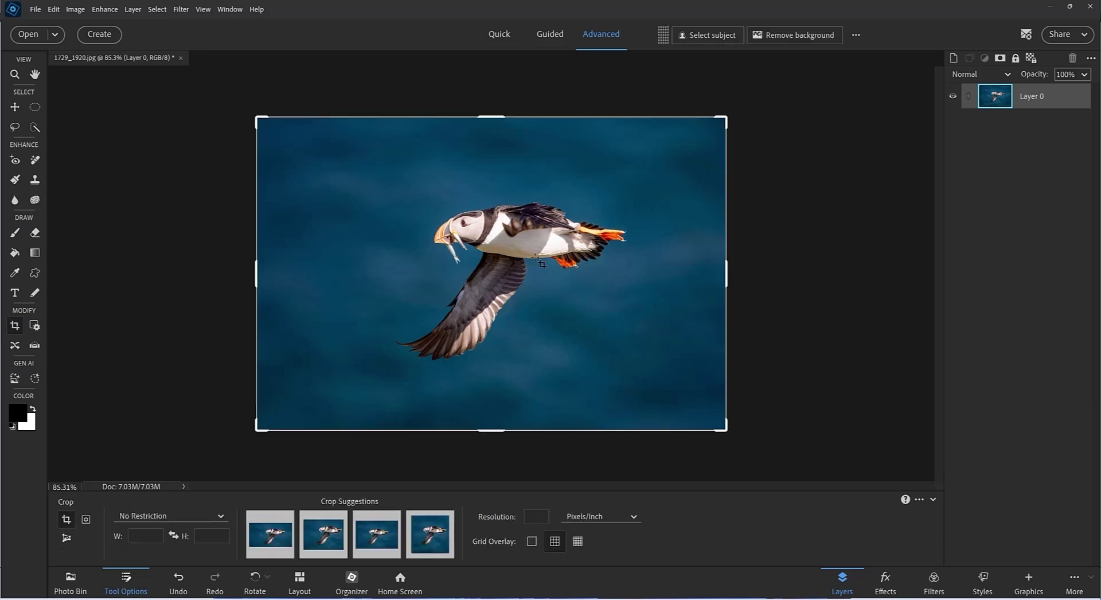
pyautogui.moveTo(497, 118); pyautogui.dragTo(498, 99)
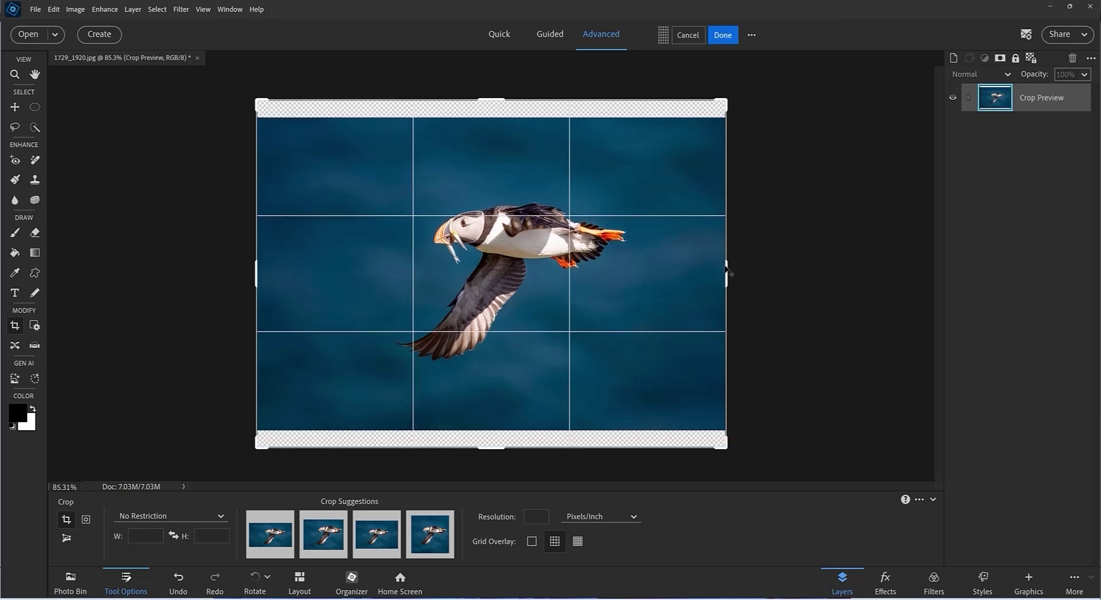
pyautogui.moveTo(725, 273); pyautogui.dragTo(759, 265)
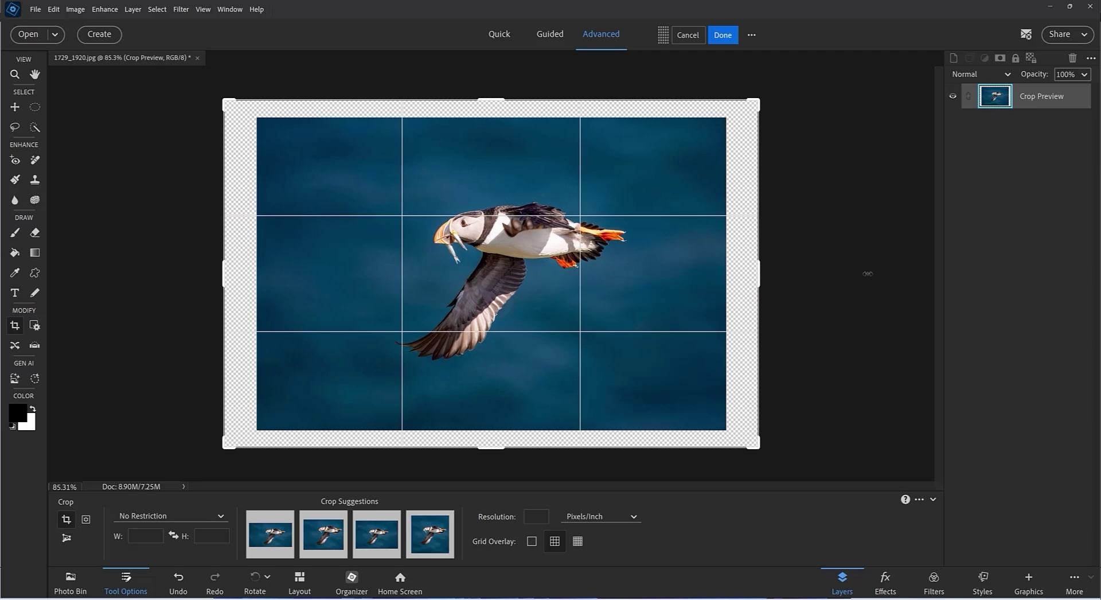
pyautogui.click(722, 36)
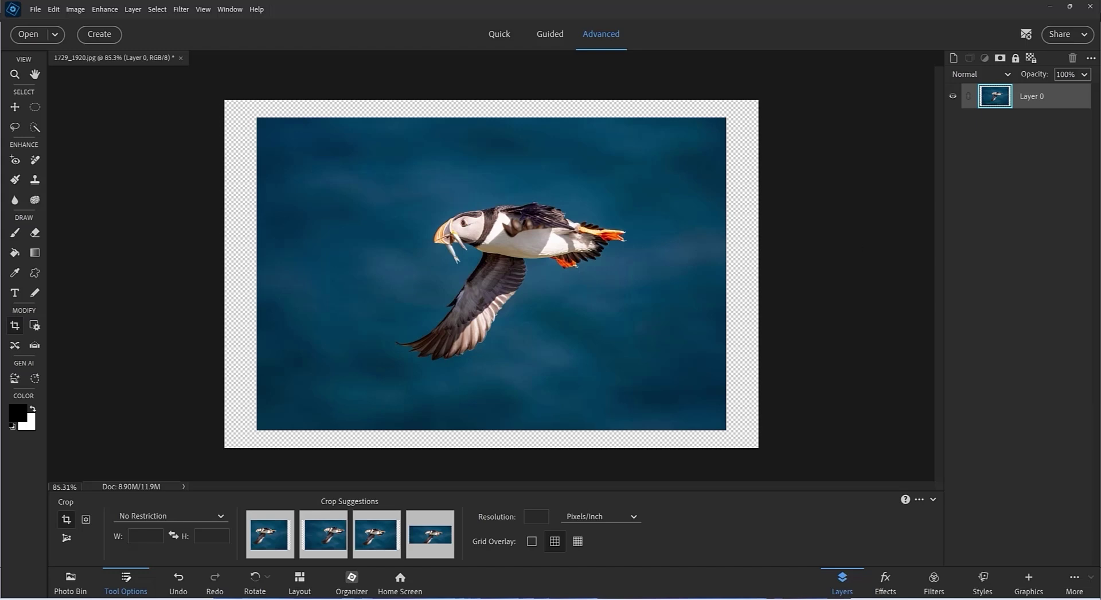
pyautogui.click(1029, 579)
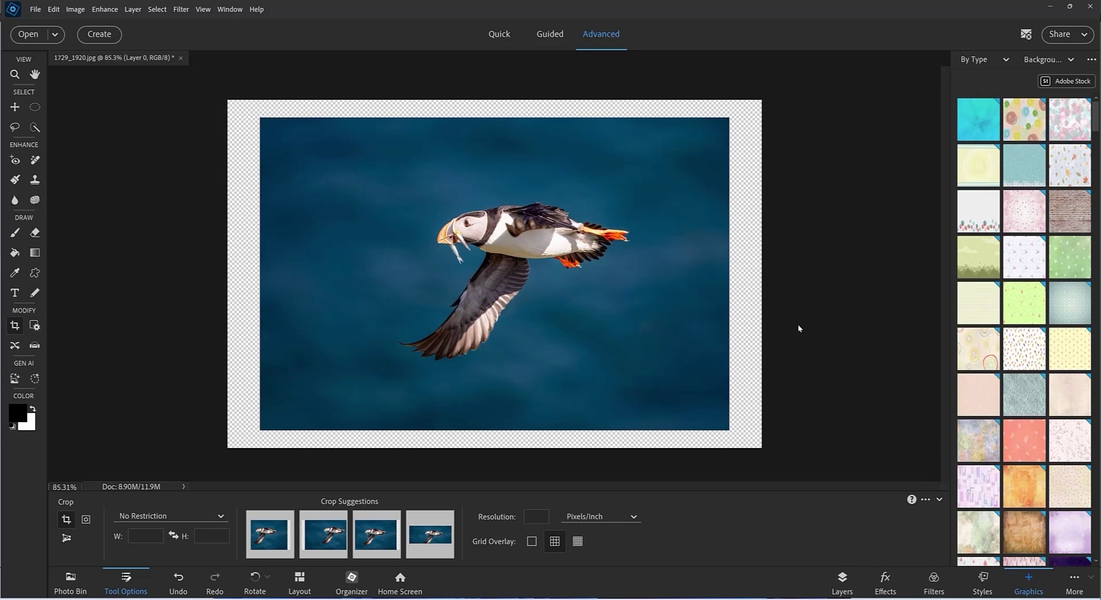
# - Fill the puffin's transparent border with the green floral background graphic
pyautogui.doubleClick(1072, 259)
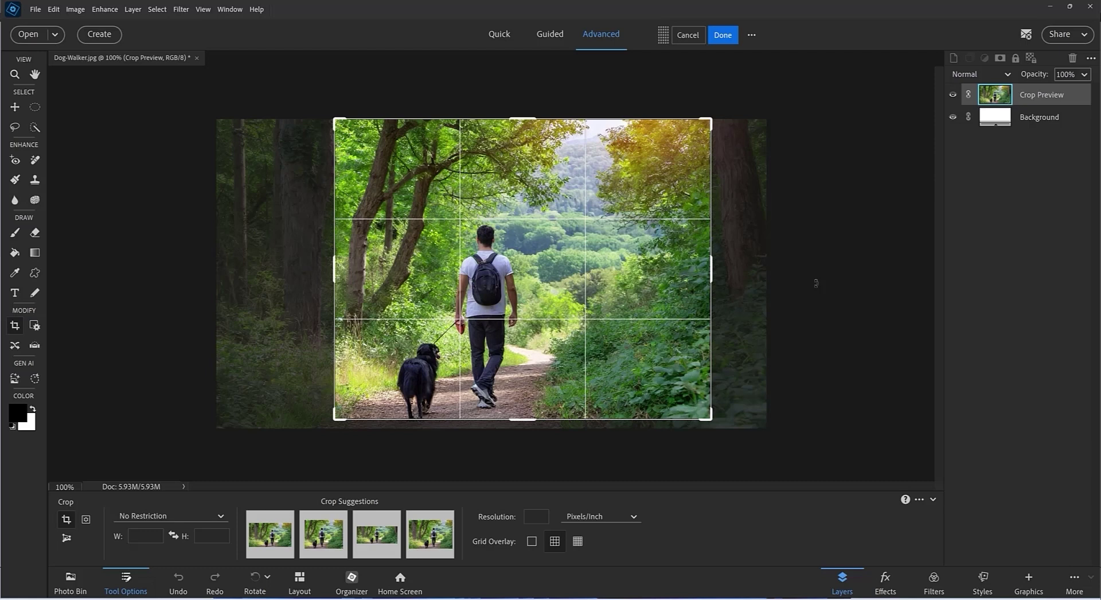
# - Commit the crop framing just the man and dog in the dog-walking photo
pyautogui.press('Return')
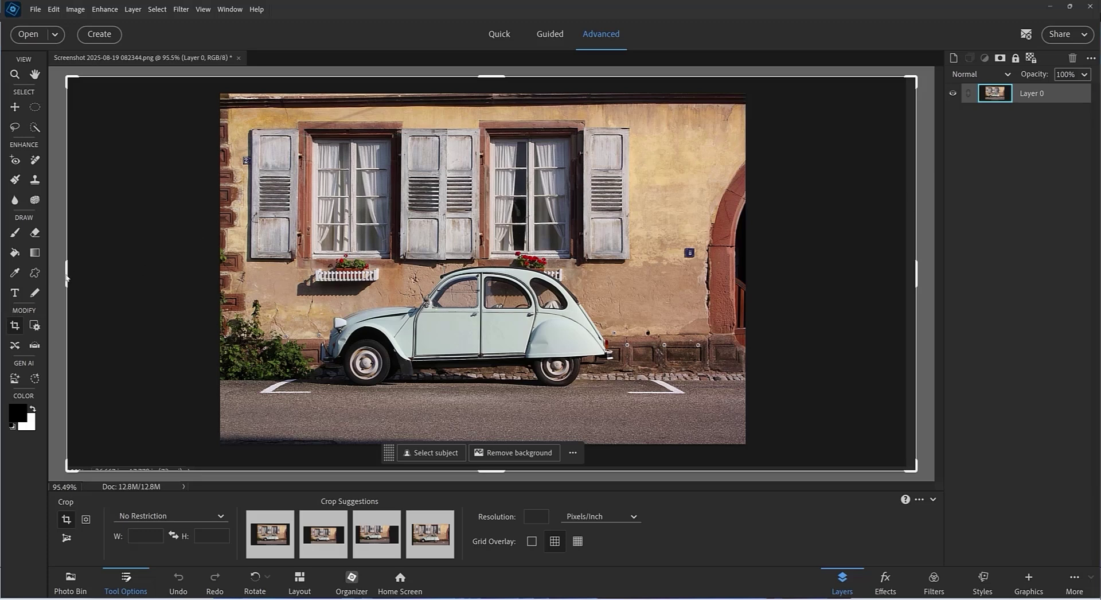
# - Pull the crop's left, top, right and bottom edges in to the car photo's borders
pyautogui.moveTo(70, 276); pyautogui.dragTo(236, 287)
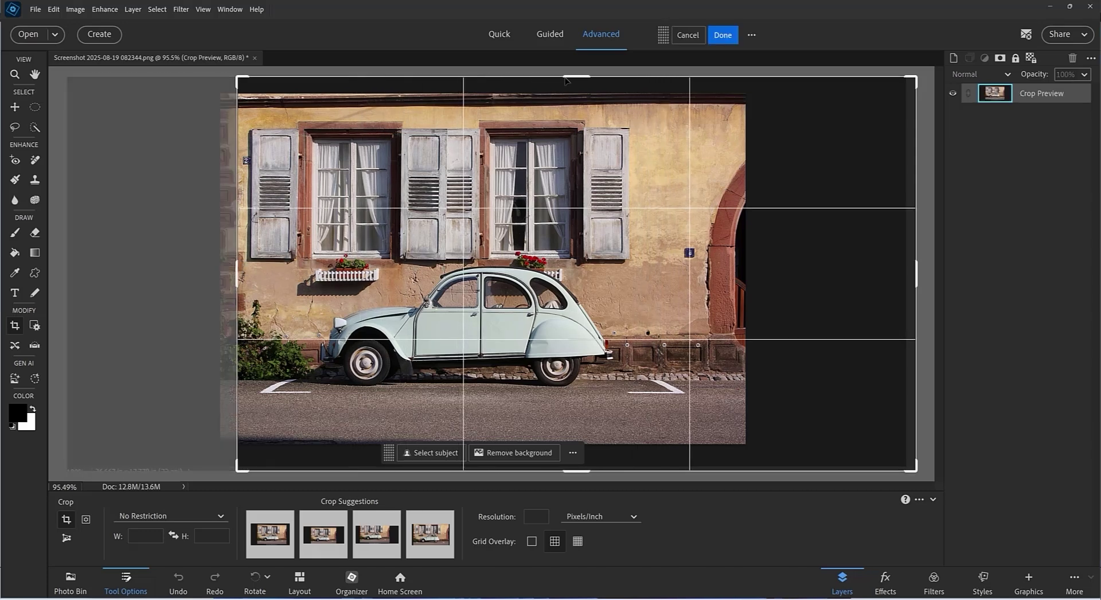
pyautogui.moveTo(574, 75); pyautogui.dragTo(575, 111)
pyautogui.moveTo(916, 290); pyautogui.dragTo(741, 301)
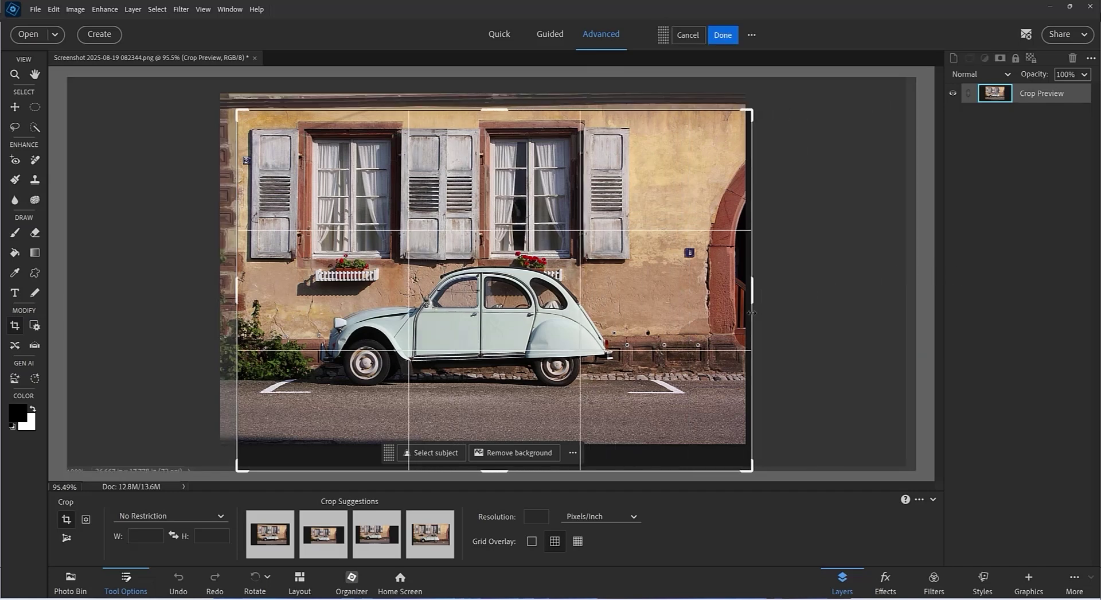
pyautogui.moveTo(496, 471); pyautogui.dragTo(493, 434)
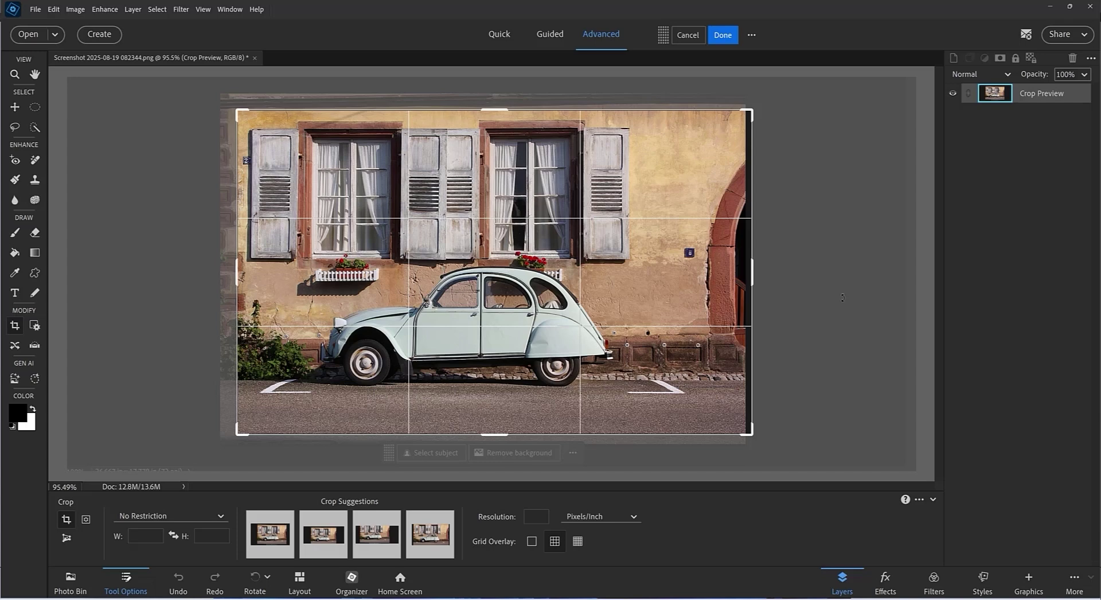
# - Nudge the image under the crop to hide the last dark edge, then apply the trim
pyautogui.press('Right')
pyautogui.press('Right')
pyautogui.press('Right')
pyautogui.press('Right')
pyautogui.press('Right')
pyautogui.press('Right')
pyautogui.press('Right')
pyautogui.press('Left')
pyautogui.press('Left')
pyautogui.press('Left')
pyautogui.press('Left')
pyautogui.press('Left')
pyautogui.press('Left')
pyautogui.press('Left')
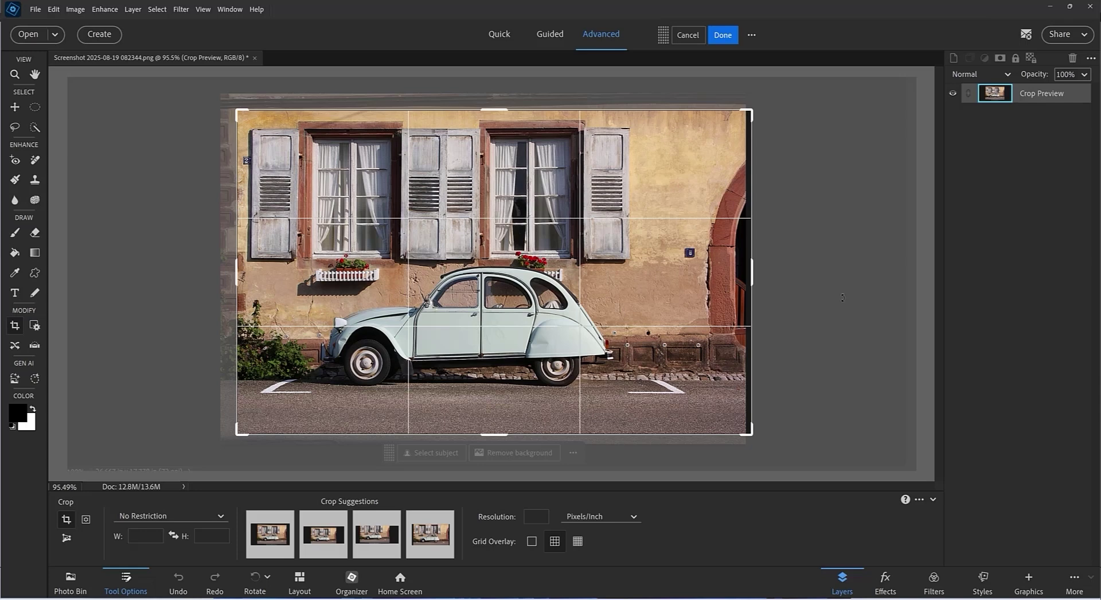
pyautogui.hotkey('shift', 'Right')
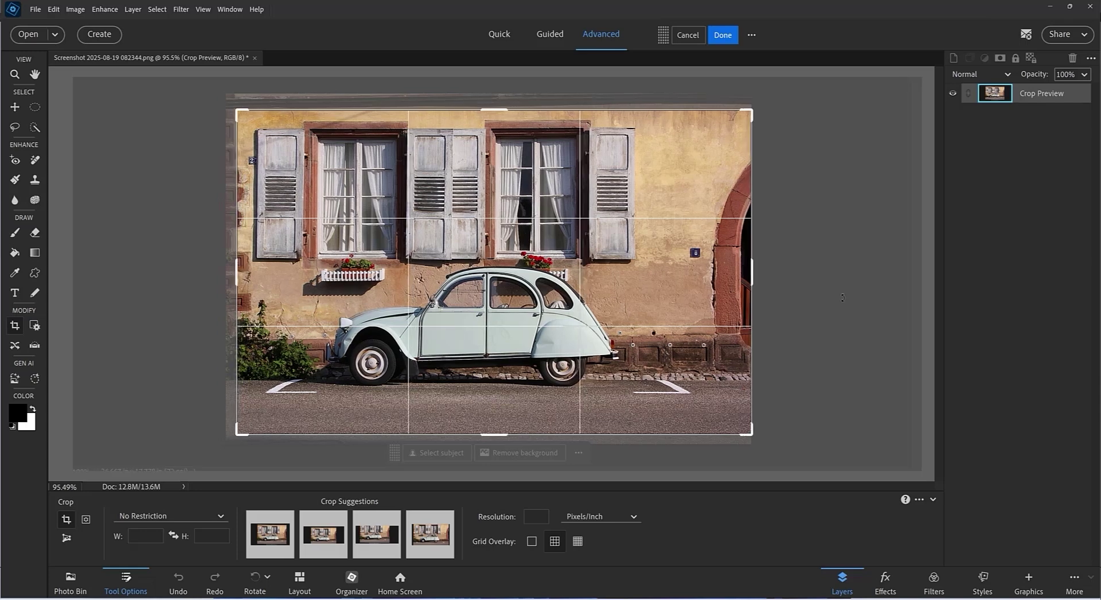
pyautogui.click(687, 35)
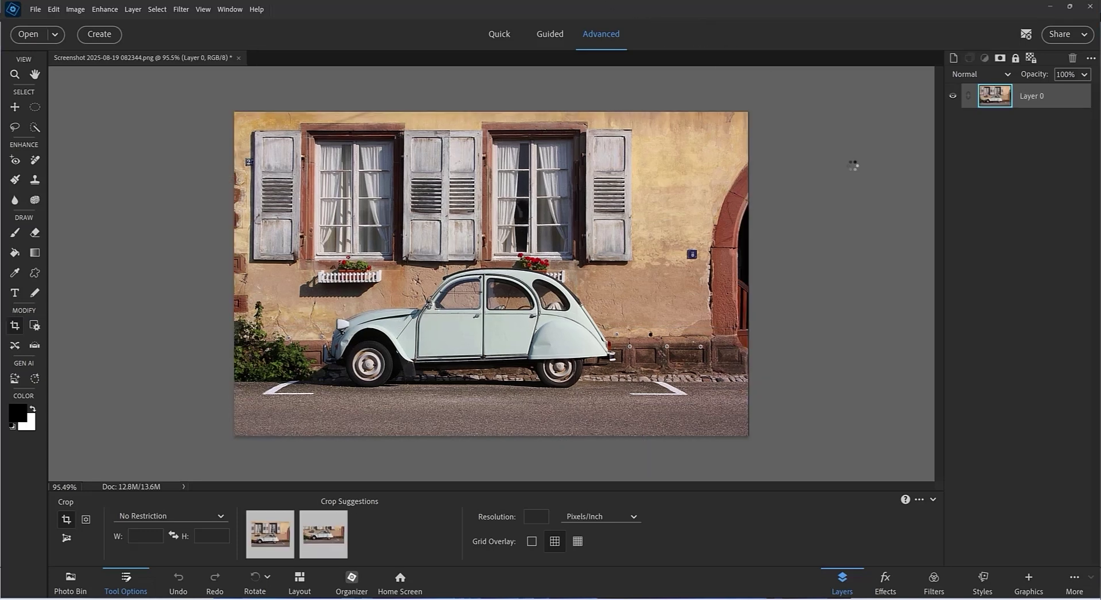